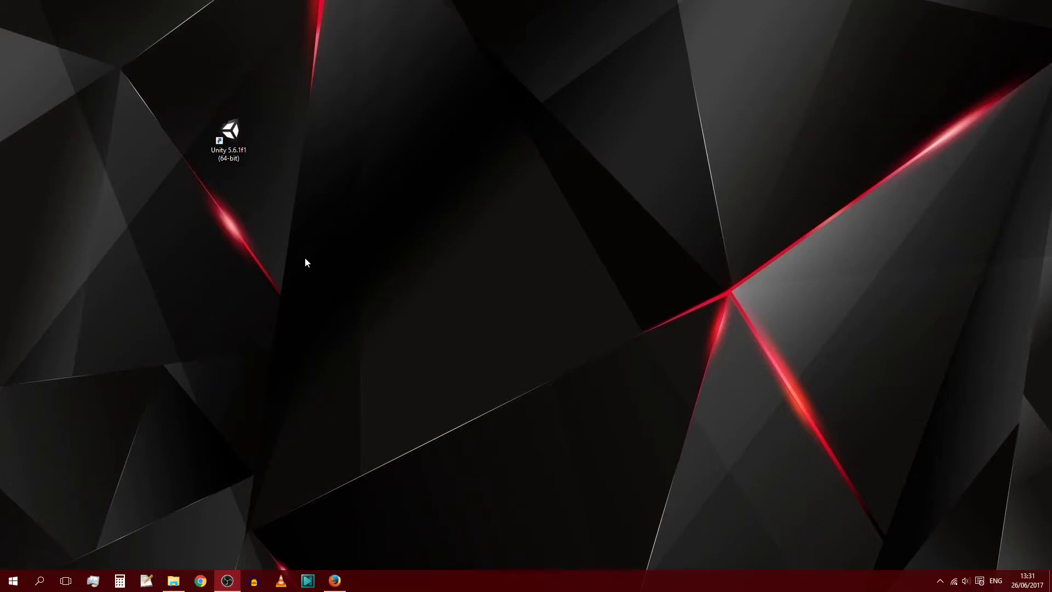
- Launch Unity 5.6.1f1 and start setting up a new project in the launcher
double_click(234, 145)
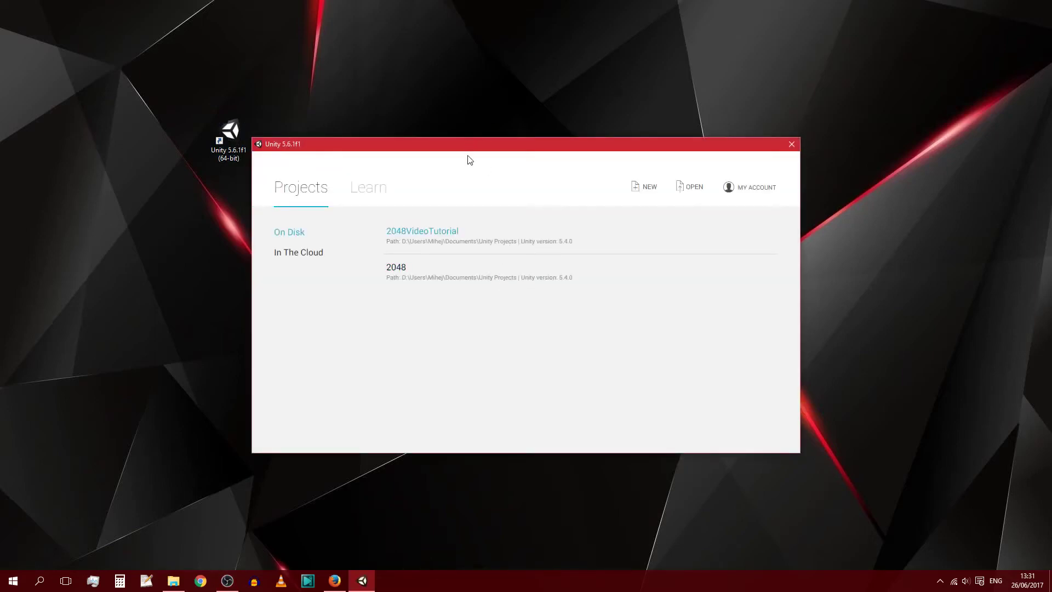
drag(468, 160, 552, 133)
click(727, 171)
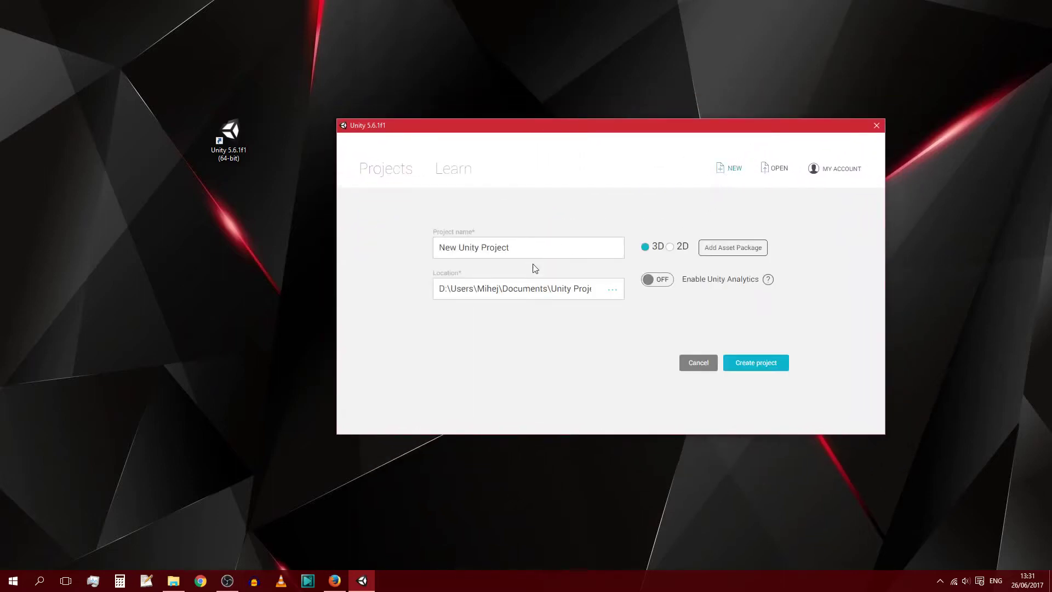
- Name the project 'Chess programming for youtube', make it 2D, and leave Analytics off
click(534, 248)
key(ctrl+a)
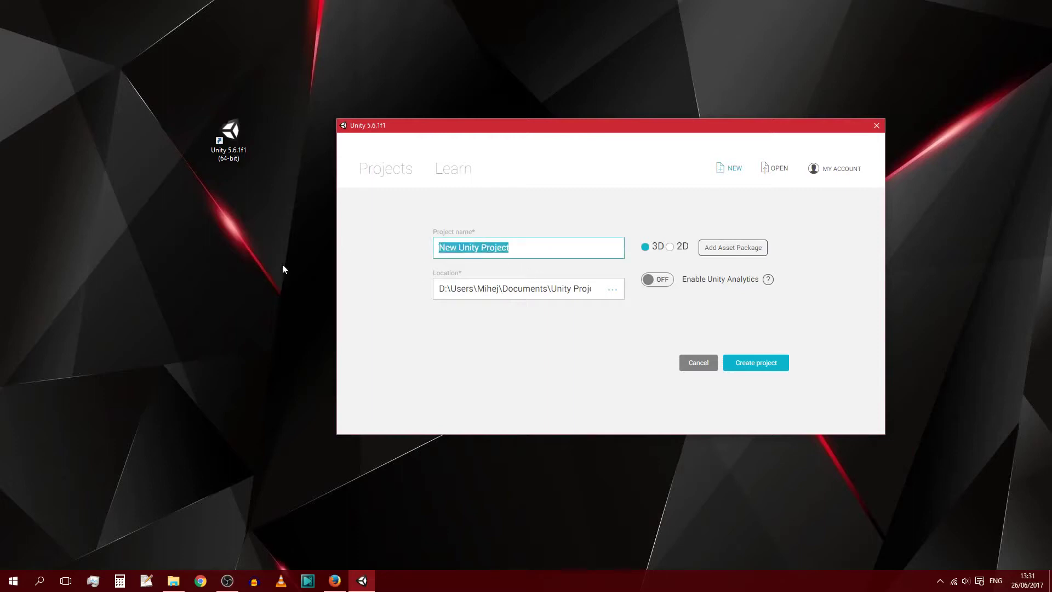
text(C)
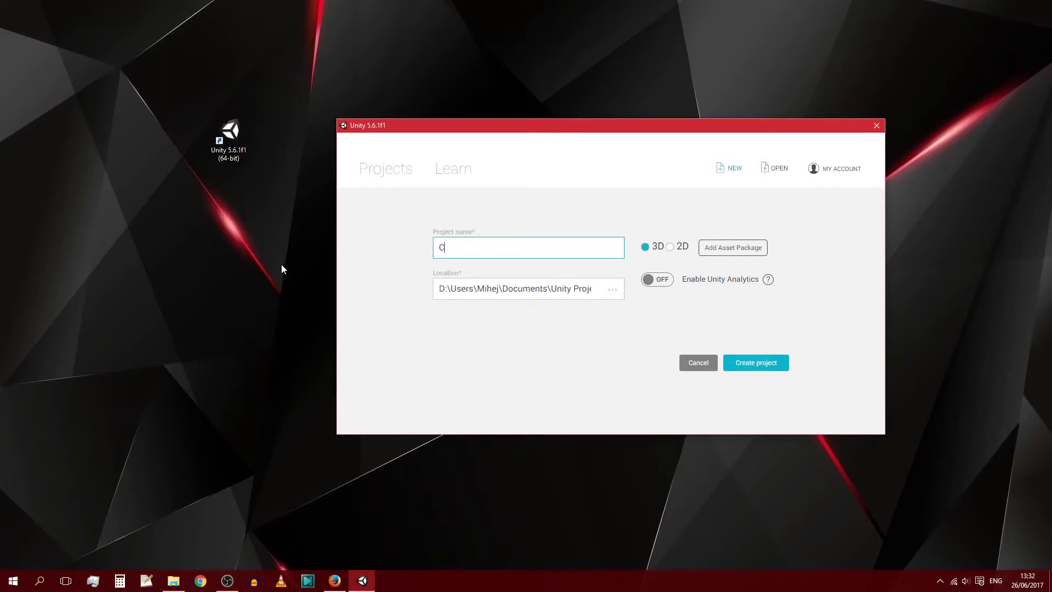
text(hess programming for youtube)
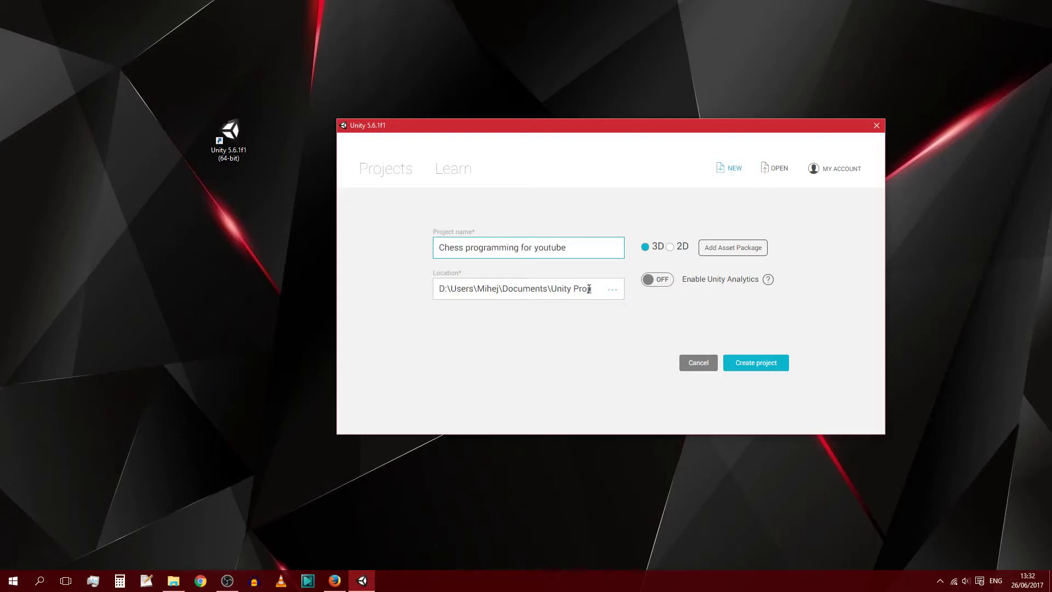
click(670, 247)
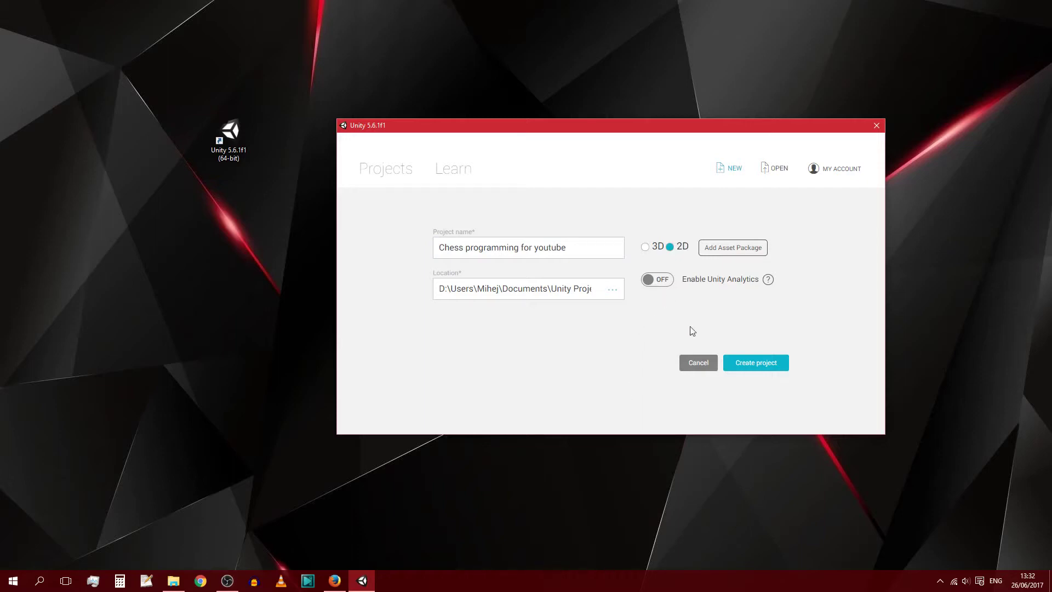
click(663, 282)
click(663, 281)
- Create the project and zoom the Scene view in on the board
click(754, 371)
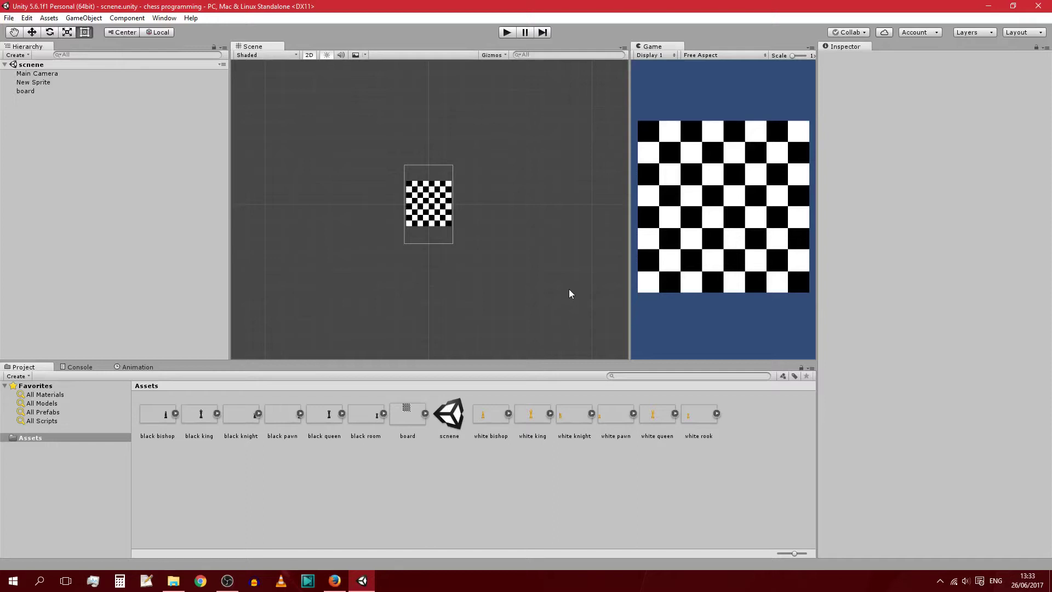
scroll(460, 231, up, 3)
scroll(447, 230, up, 5)
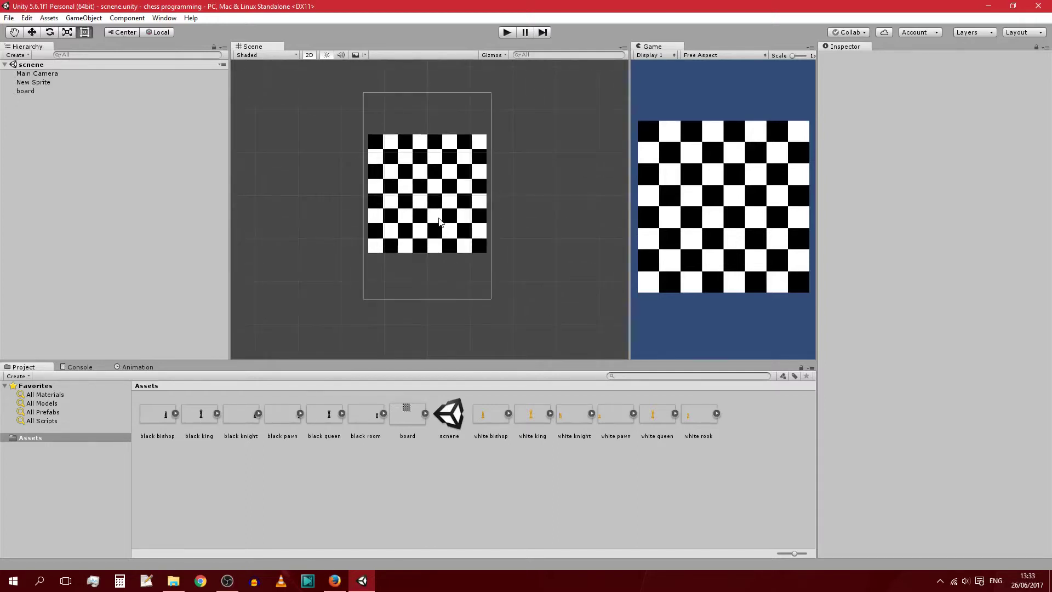
scroll(340, 110, up, 2)
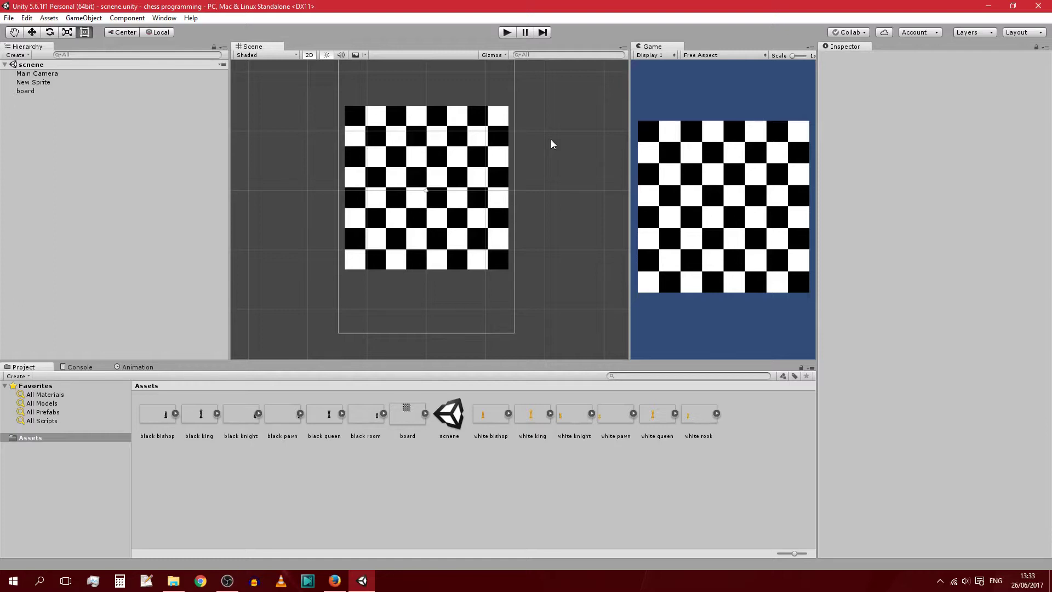
scroll(438, 233, up, 2)
scroll(439, 233, down, 1)
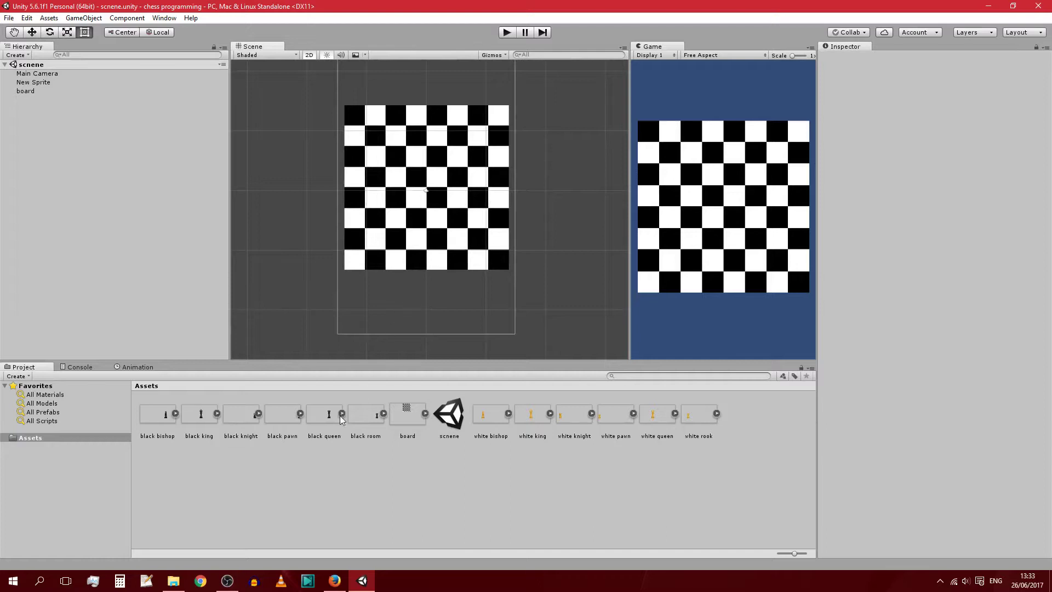
- Inspect the black bishop sprite's import settings, then deselect it
click(157, 420)
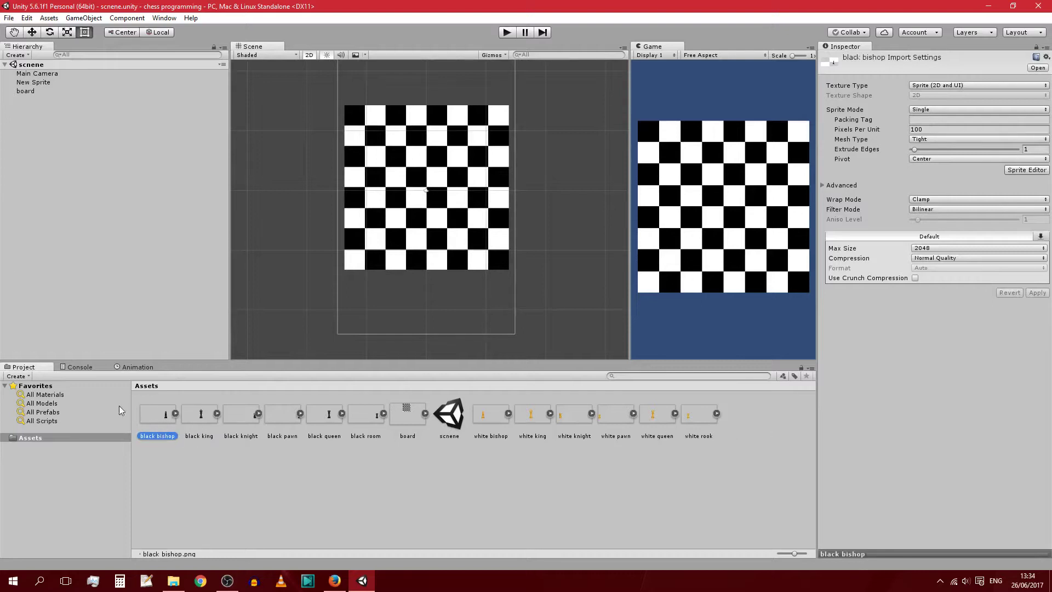
click(774, 525)
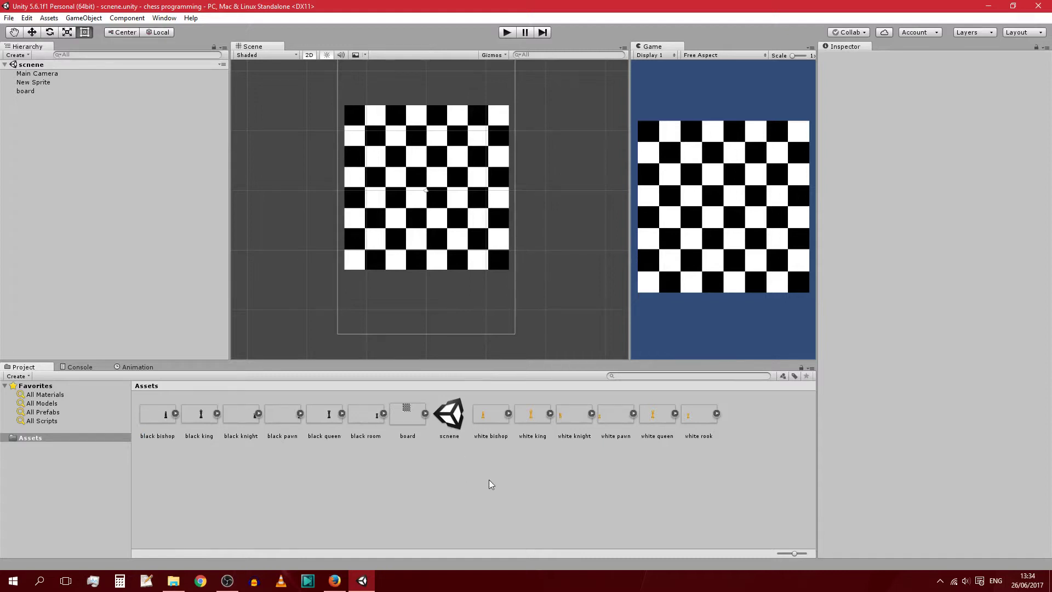
scroll(534, 321, up, 1)
scroll(517, 258, down, 3)
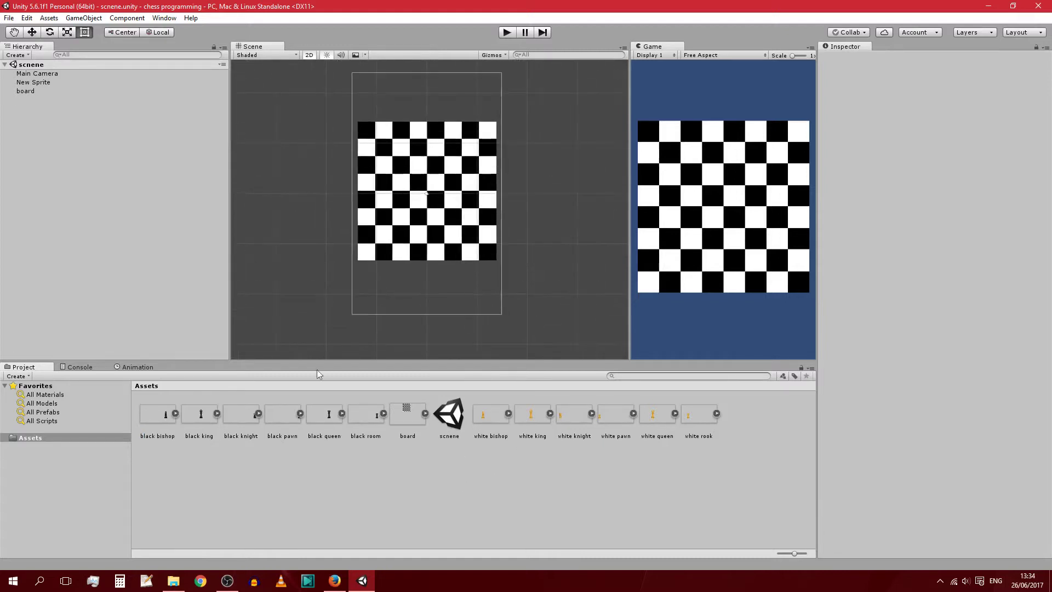
right_click(347, 460)
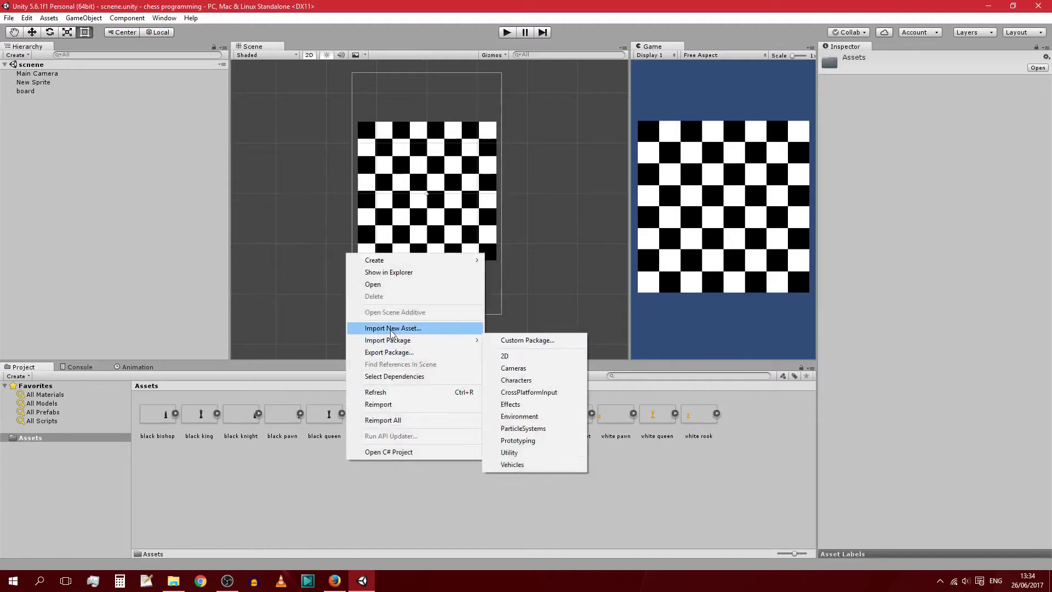
click(391, 329)
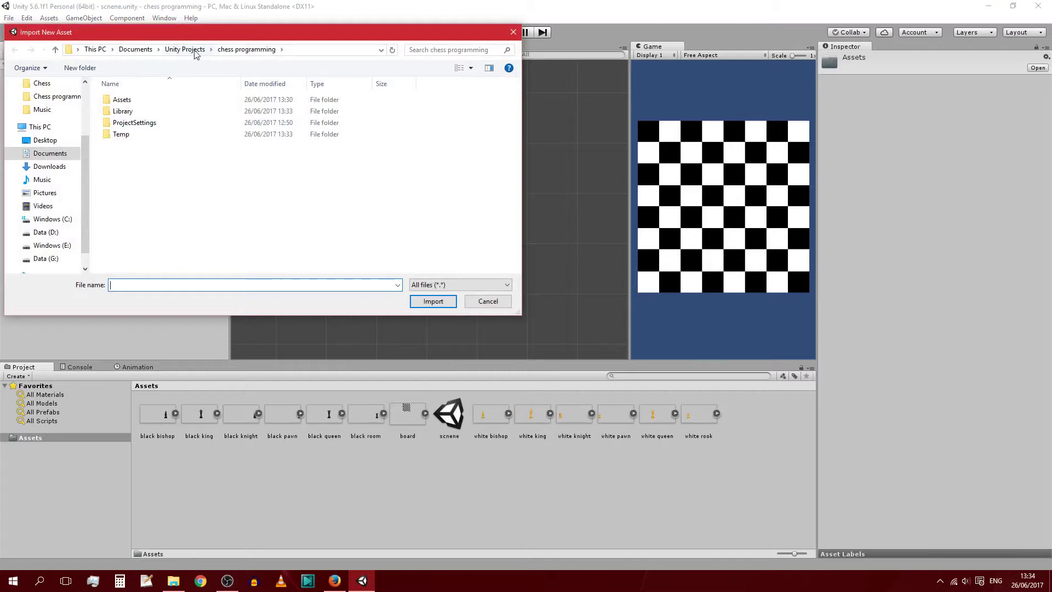
double_click(134, 100)
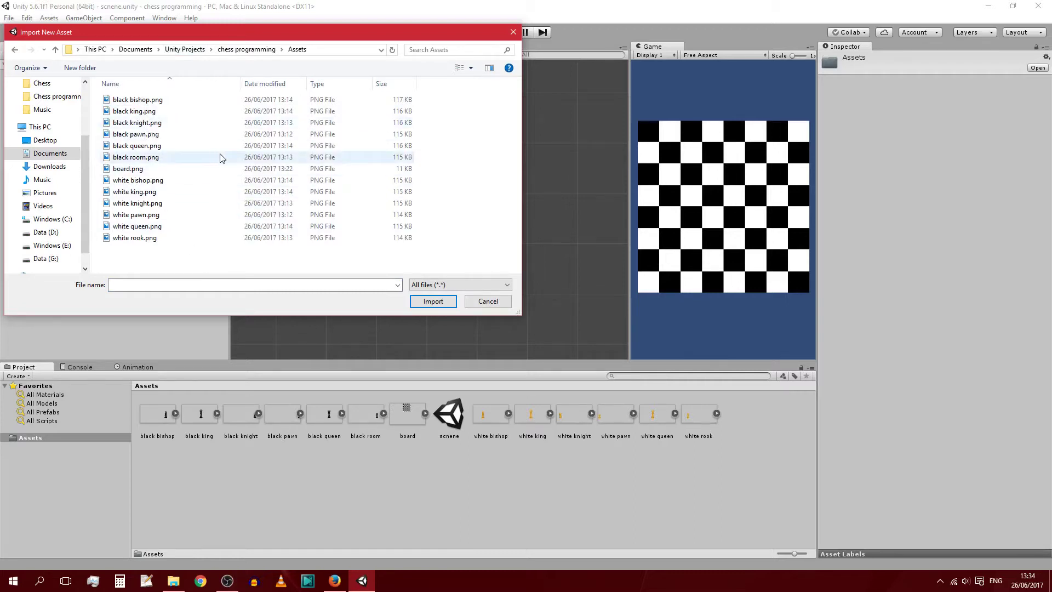
click(487, 301)
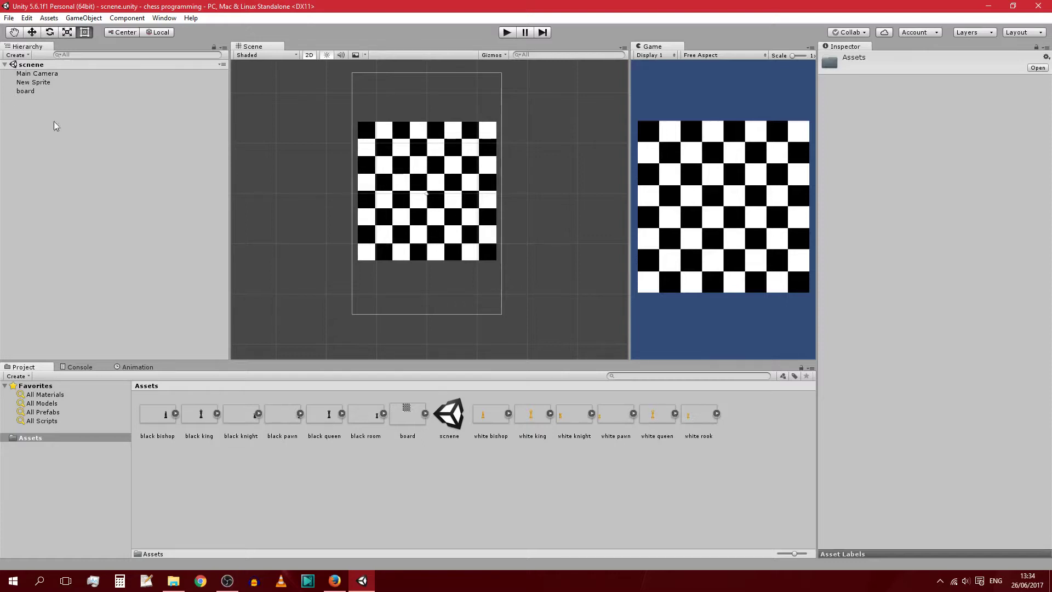
- Expand the black pawn asset and inspect its sprite, then deselect and zoom out the Scene view
click(386, 419)
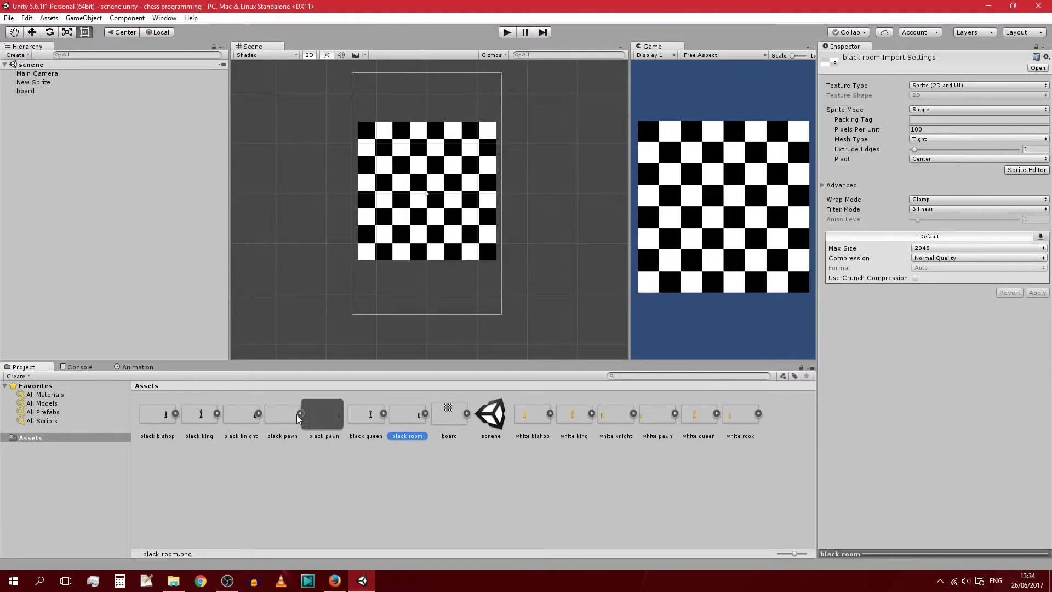
click(272, 420)
click(330, 421)
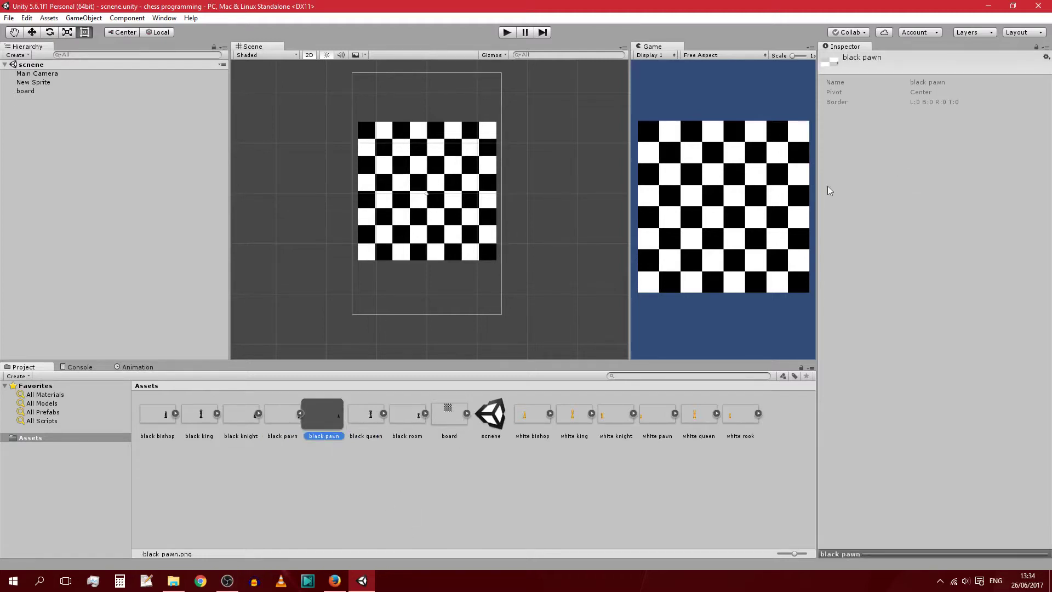
click(522, 485)
scroll(509, 212, down, 5)
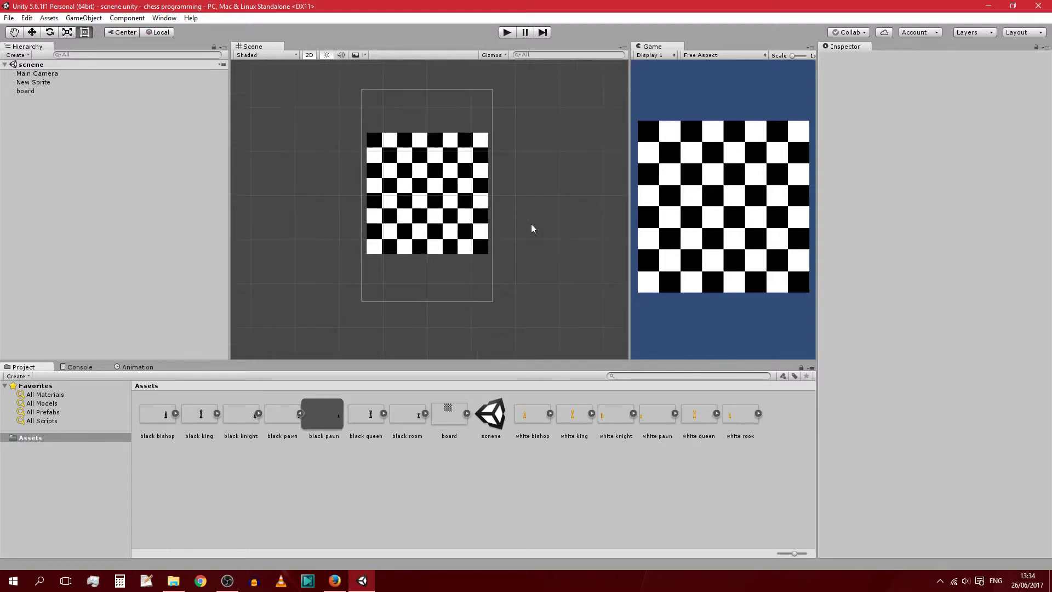
scroll(383, 76, down, 1)
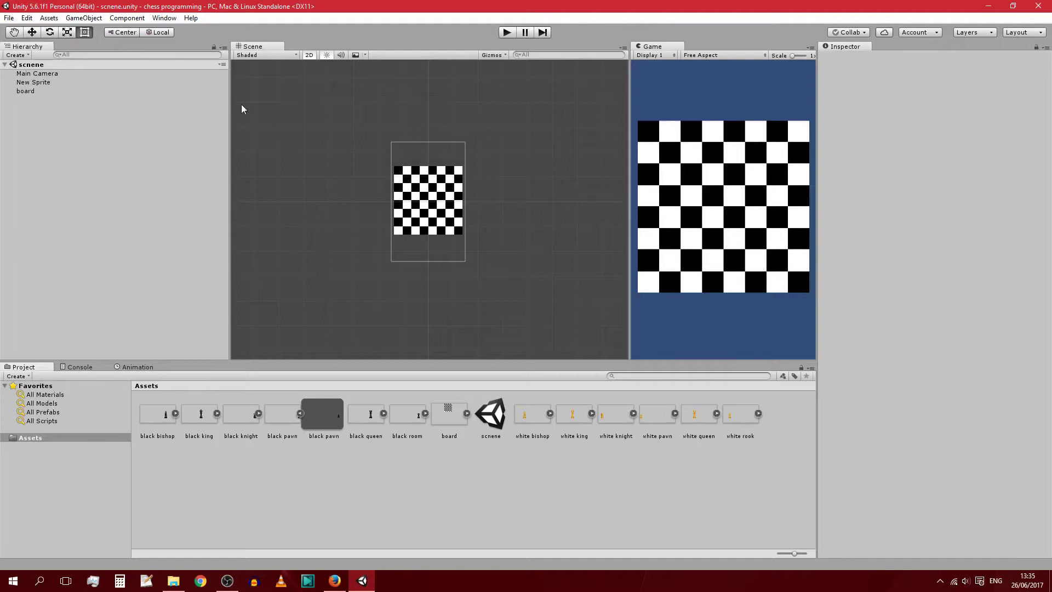
- Select Main Camera and drag its size handle to shrink the orthographic size to 23.38409
click(36, 73)
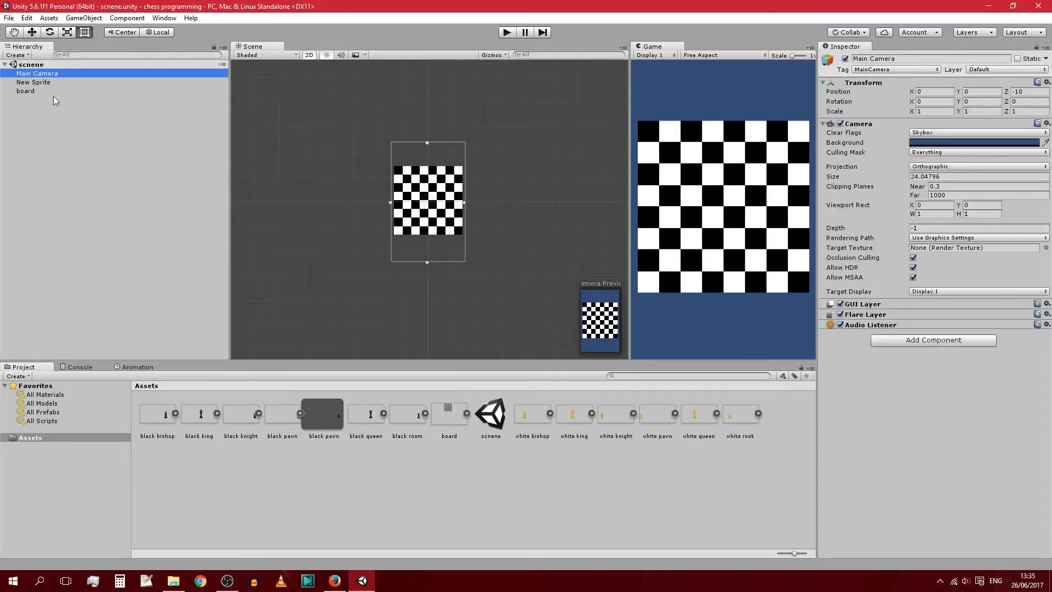
click(38, 82)
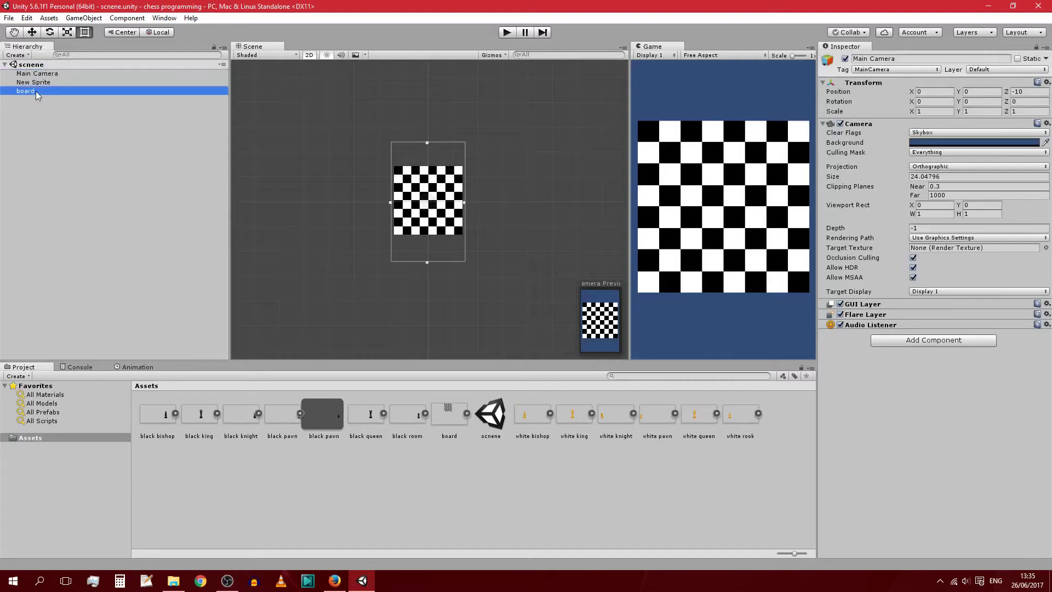
click(34, 75)
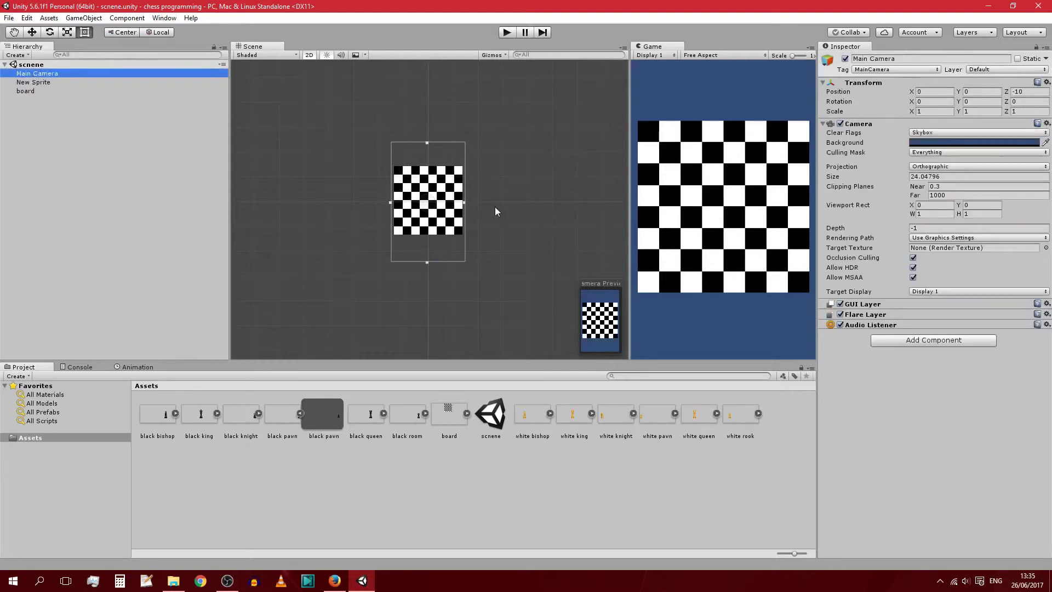
mouse_move(426, 142)
mouse_down()
mouse_move(430, 95)
mouse_move(436, 167)
mouse_move(443, 37)
mouse_move(435, 185)
mouse_move(435, 116)
mouse_move(439, 145)
mouse_up()
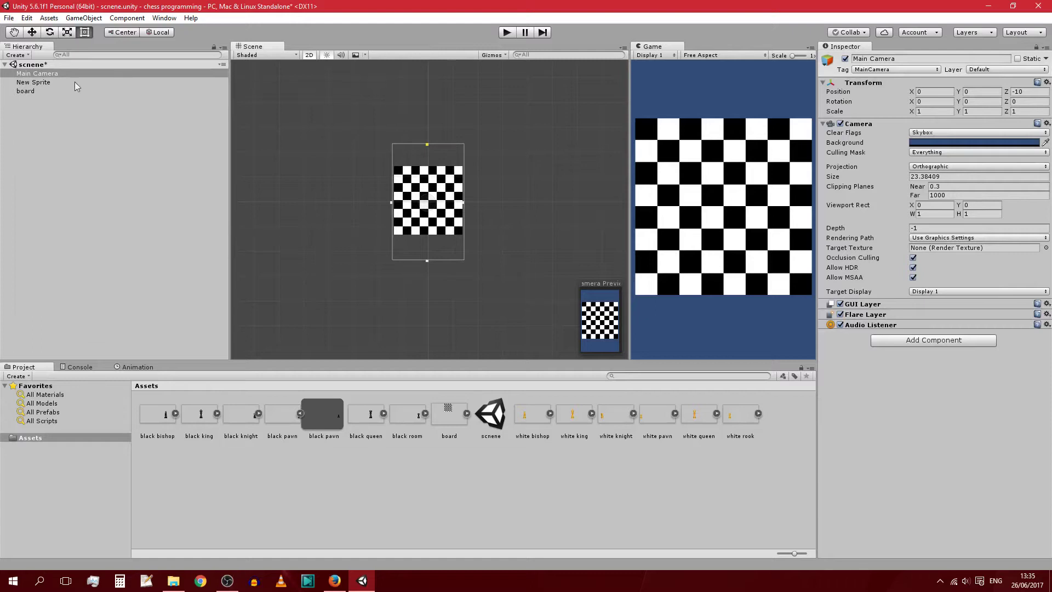
- Add a duplicate board sprite, enlarge it, then delete it
click(300, 248)
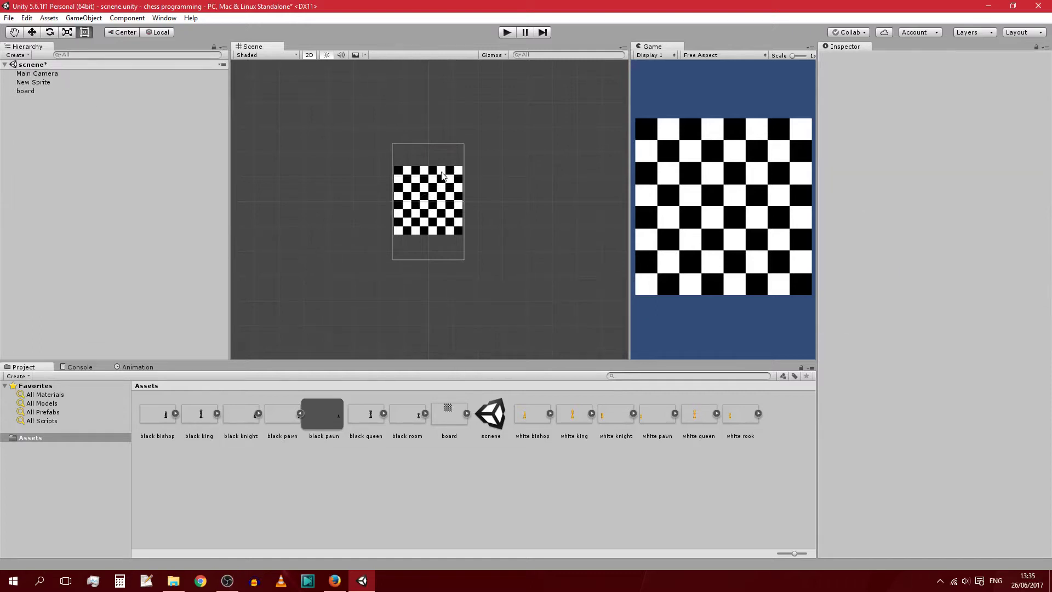
click(416, 329)
click(464, 487)
drag(452, 419, 310, 145)
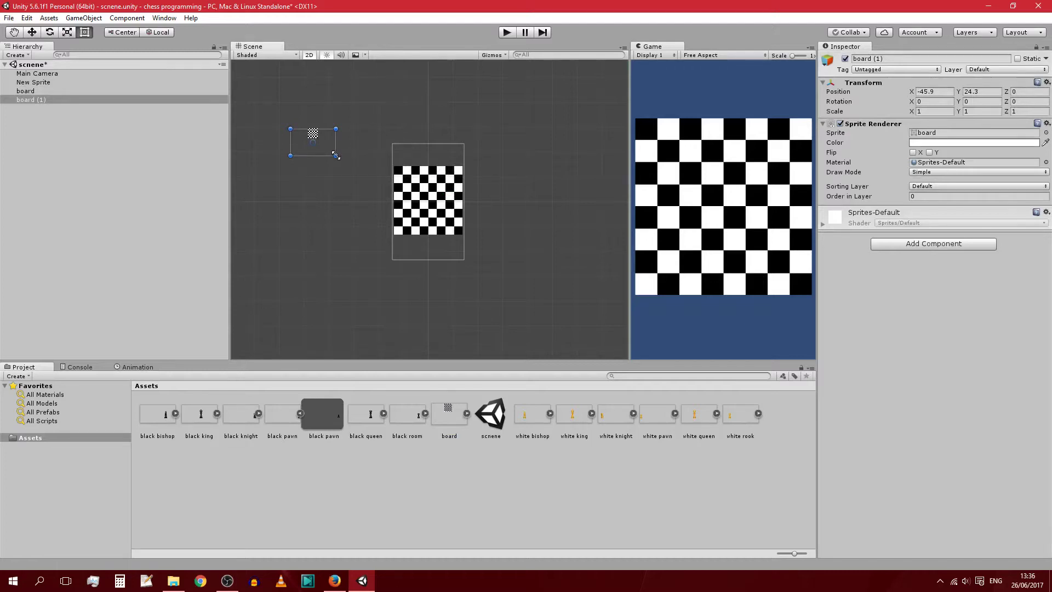
drag(335, 155, 388, 187)
drag(313, 311, 576, 226)
key(Delete)
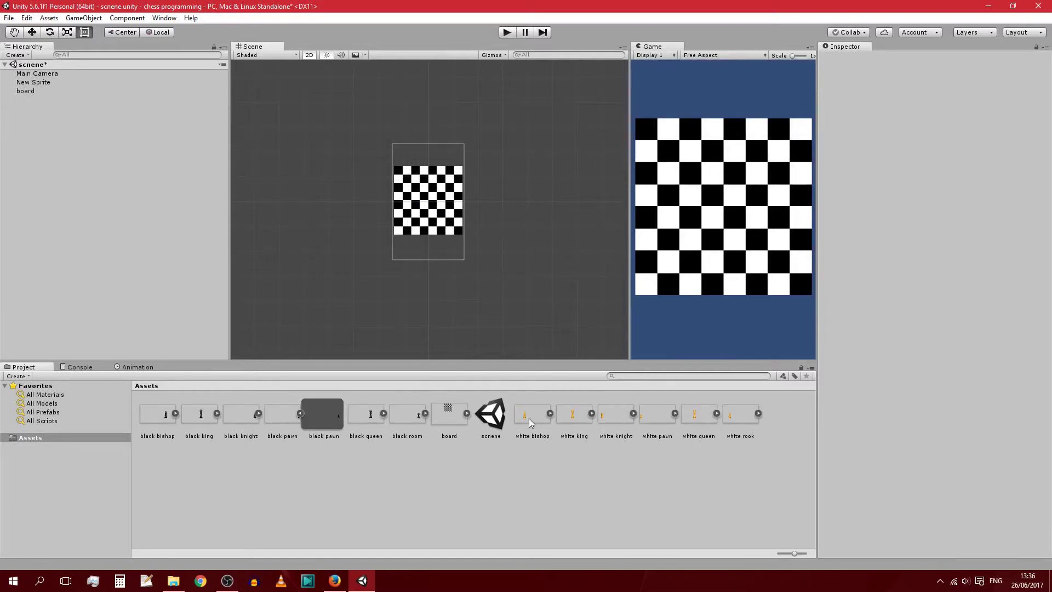
- Drag a white bishop onto the board area, then select and deselect the board
drag(527, 417, 498, 460)
click(447, 188)
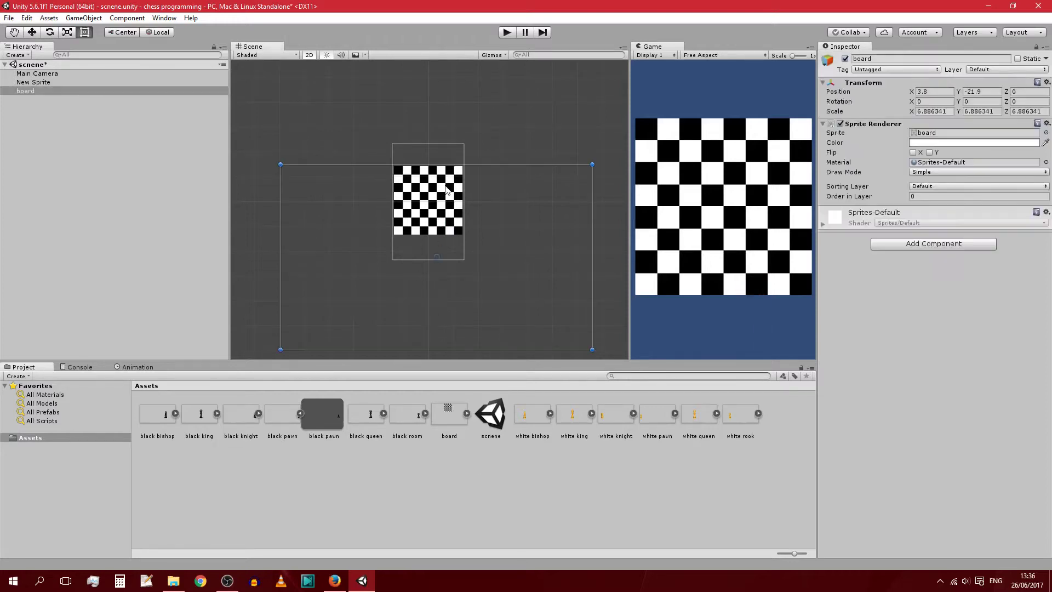
click(480, 112)
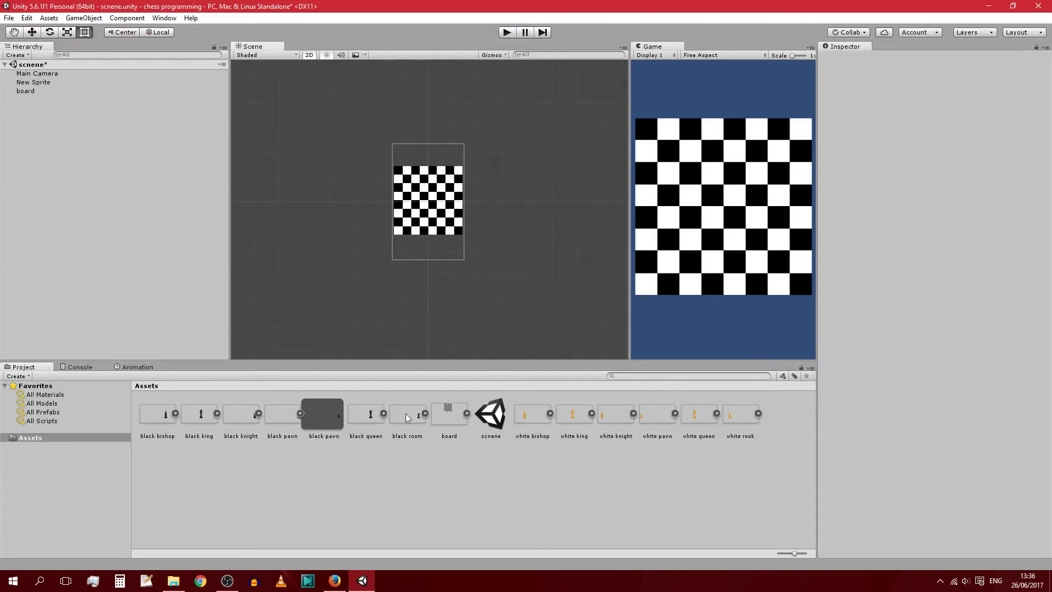
- Save the project with File > Save Project and the scene with File > Save Scenes
click(326, 414)
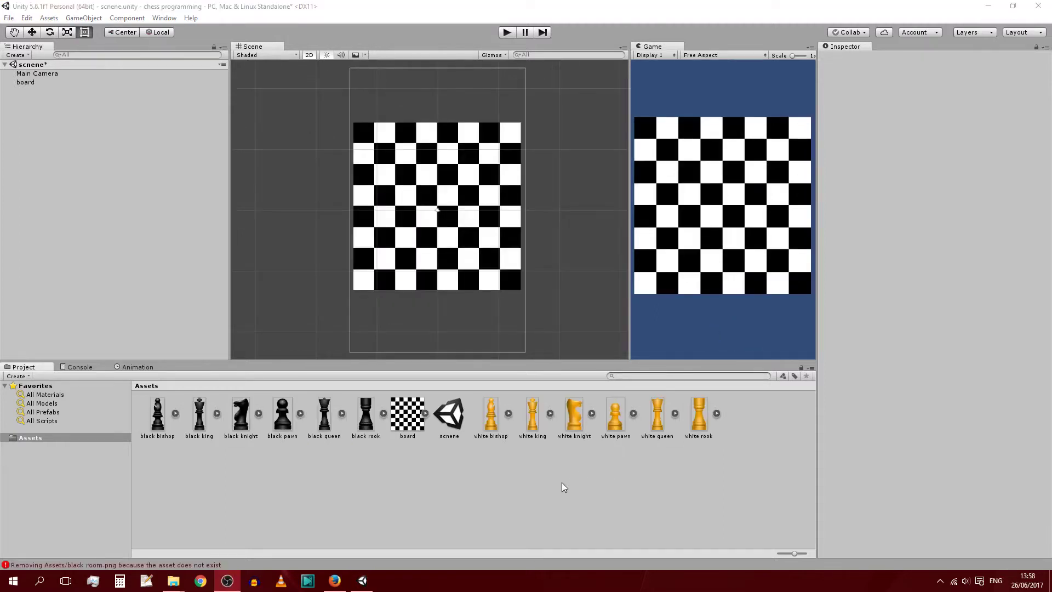
click(578, 489)
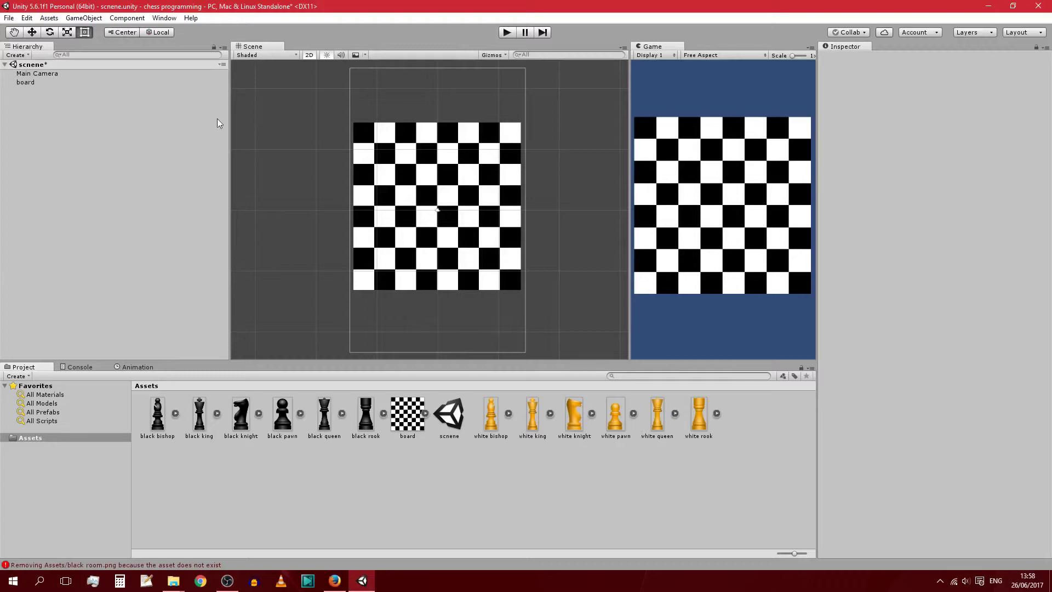
click(9, 18)
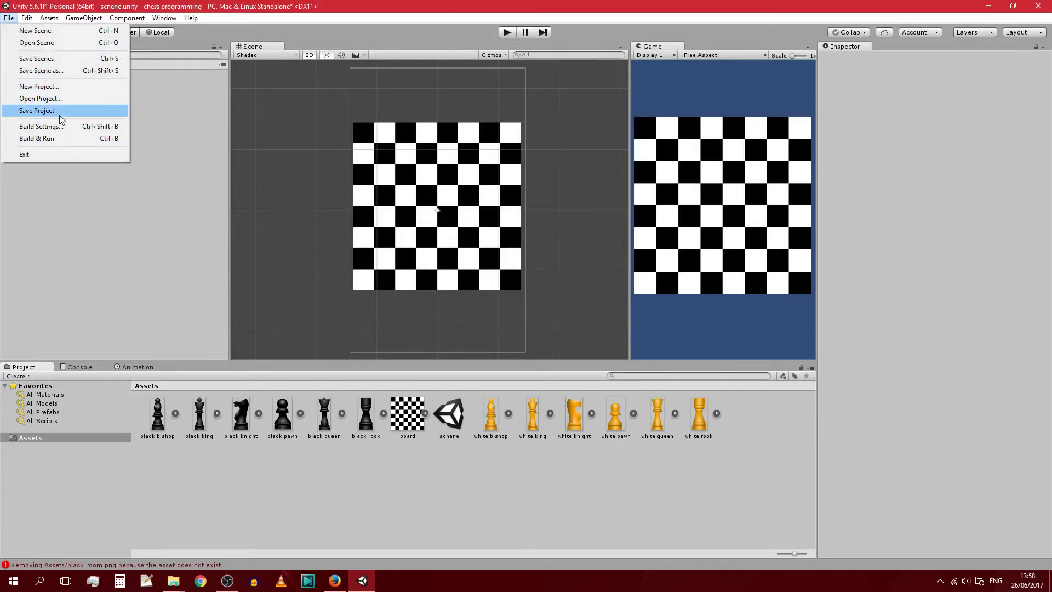
click(34, 112)
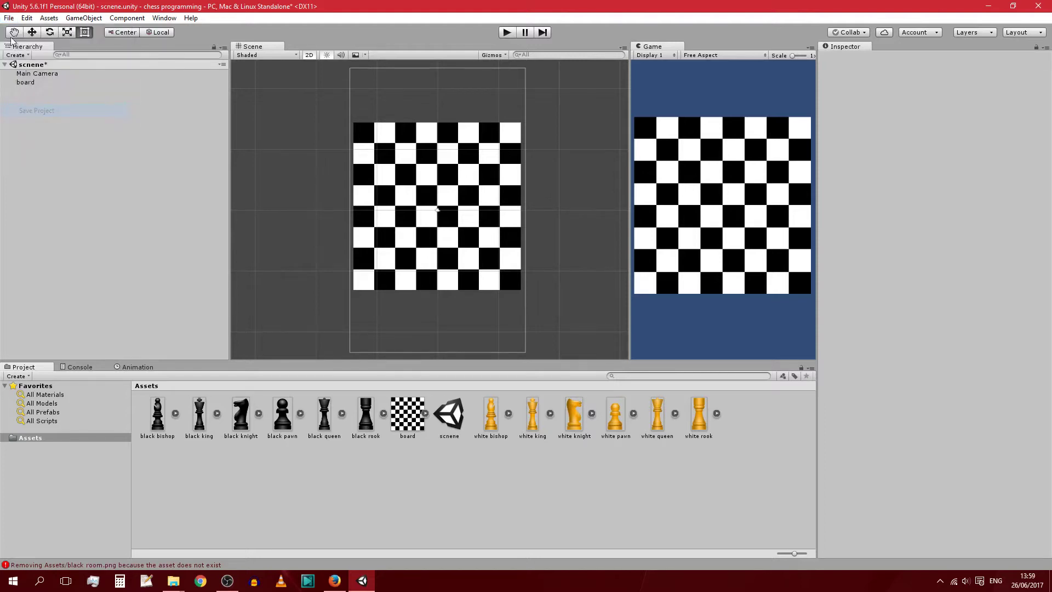
click(9, 19)
click(34, 65)
- Check the board and white queen import settings, then nudge the board slightly up and right
click(408, 415)
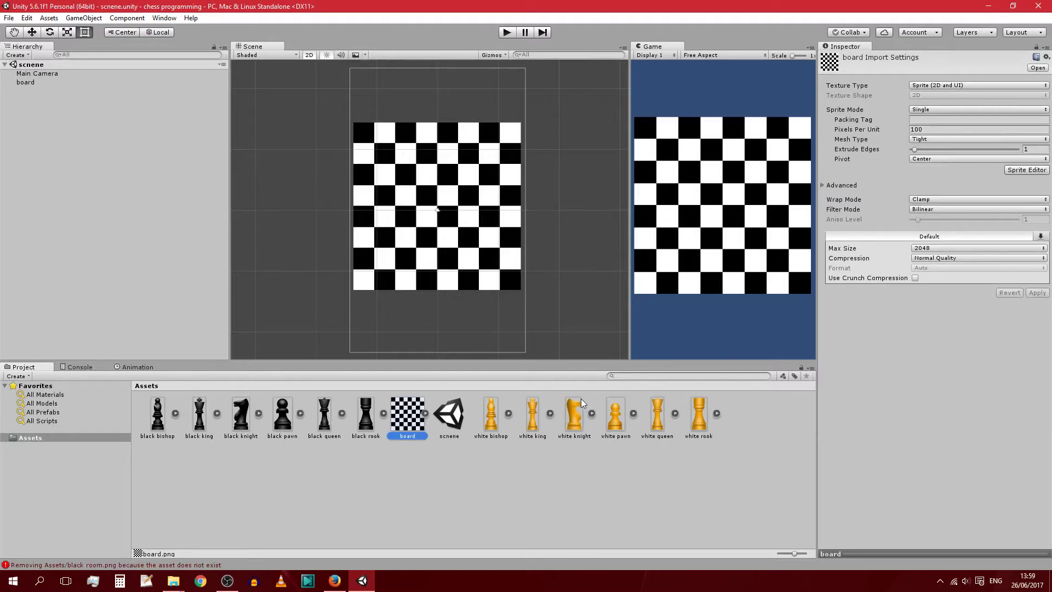
click(660, 422)
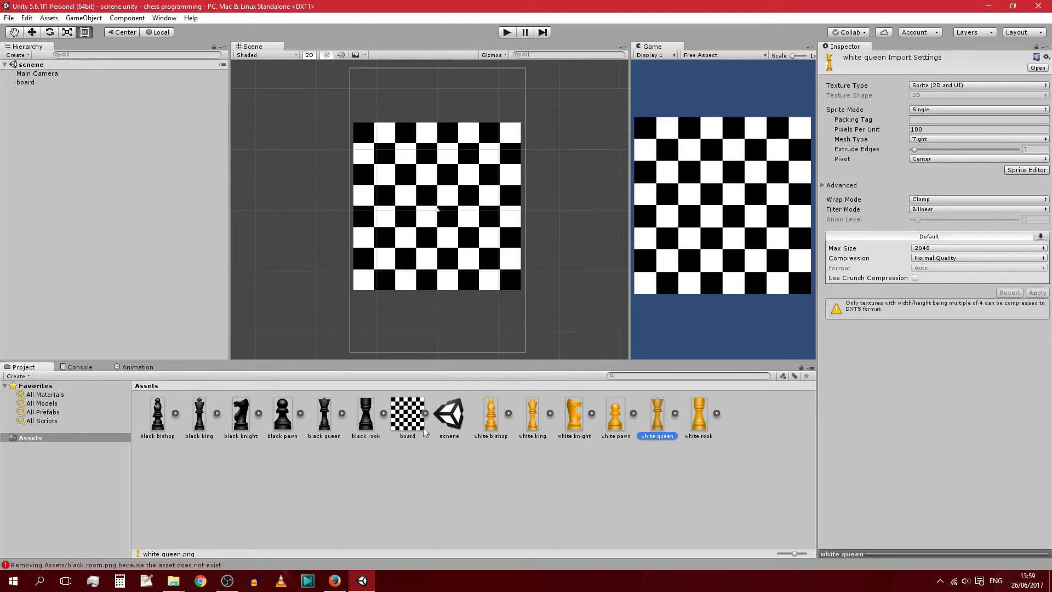
click(437, 249)
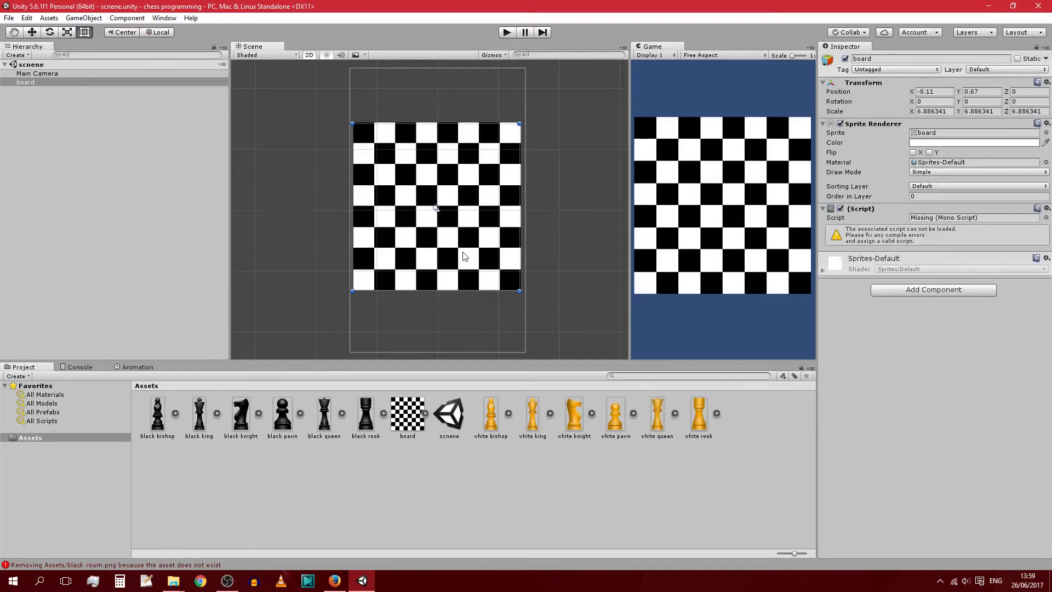
drag(463, 256, 464, 255)
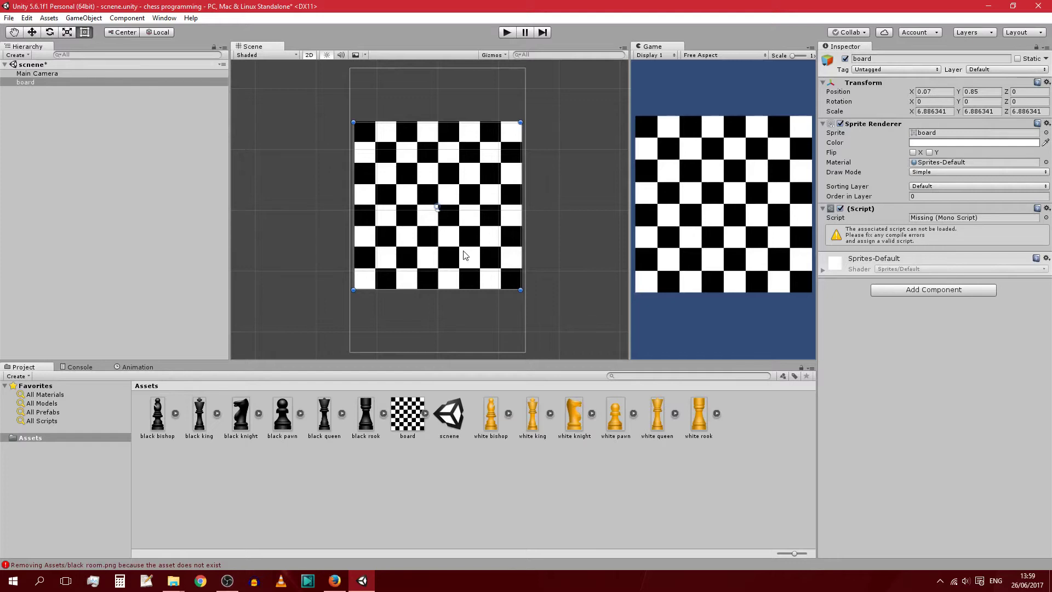
- Add a white bishop sprite to the scene just below the board
click(663, 494)
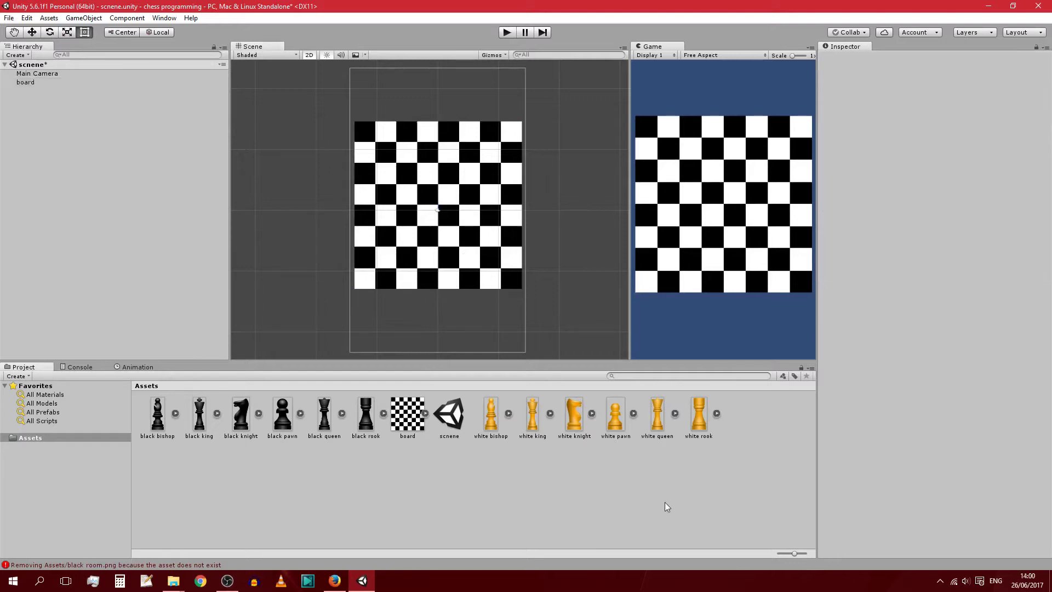
drag(25, 82, 40, 73)
key(Down)
key(Up)
key(Down)
click(44, 74)
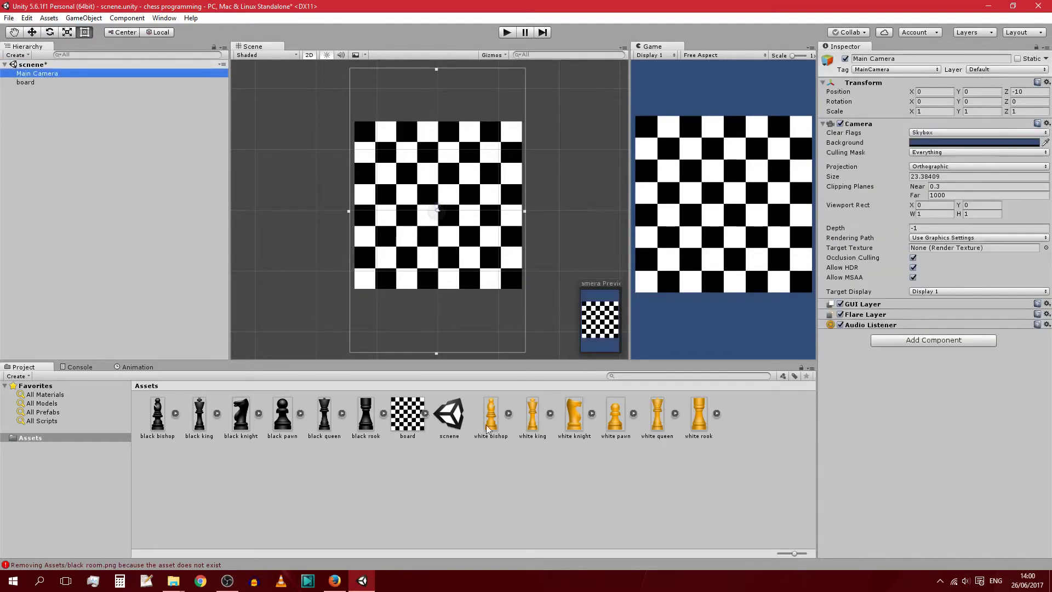
drag(490, 418, 404, 315)
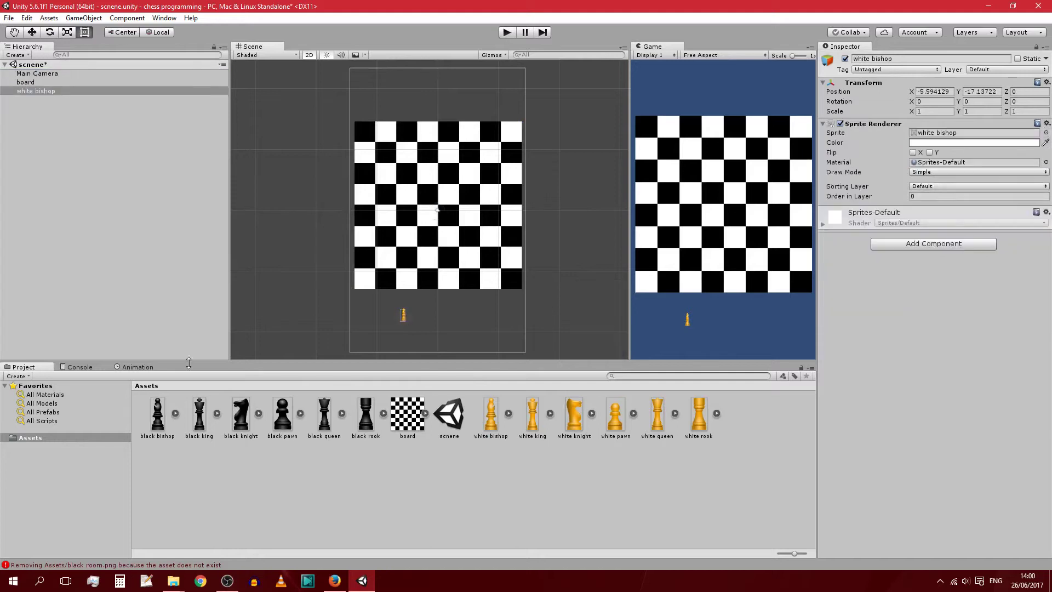
- Select the white bishop object and delete it from the scene
click(44, 105)
click(35, 90)
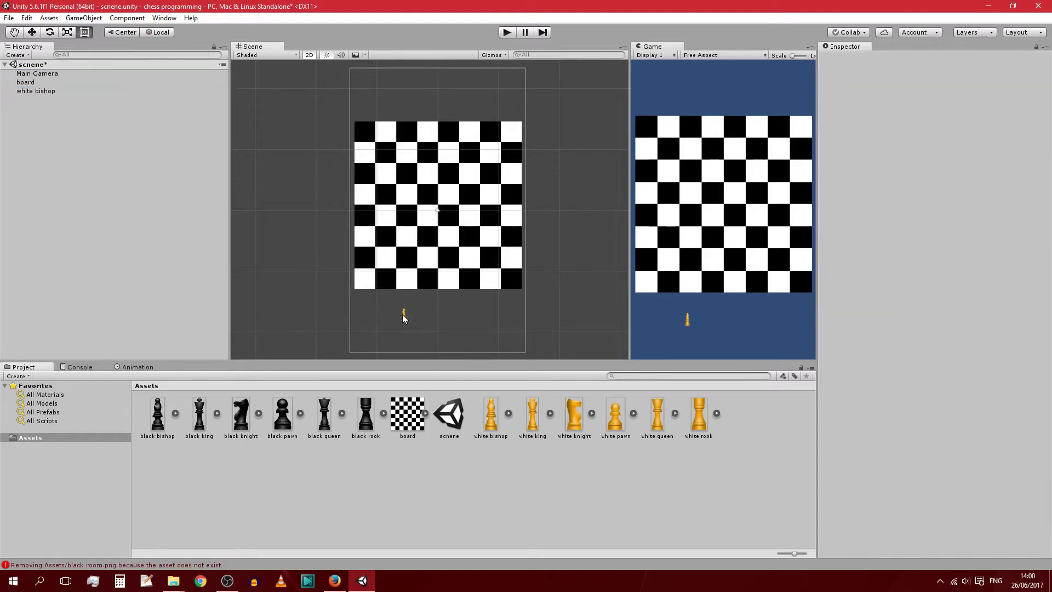
key(Delete)
- Bring up the board object's context menu and browse its options
click(34, 73)
right_click(32, 82)
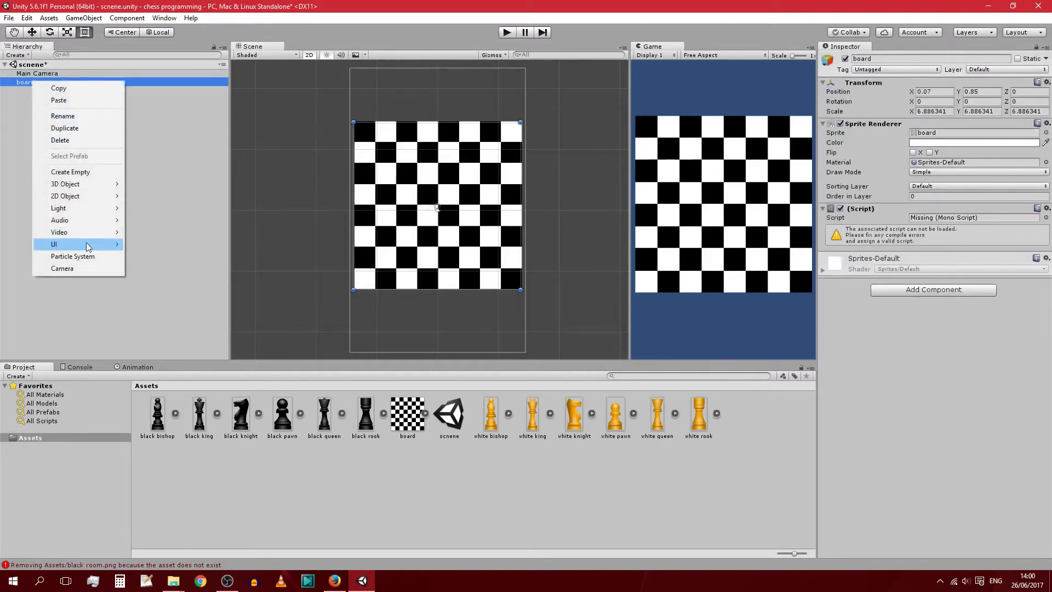
mouse_move(92, 247)
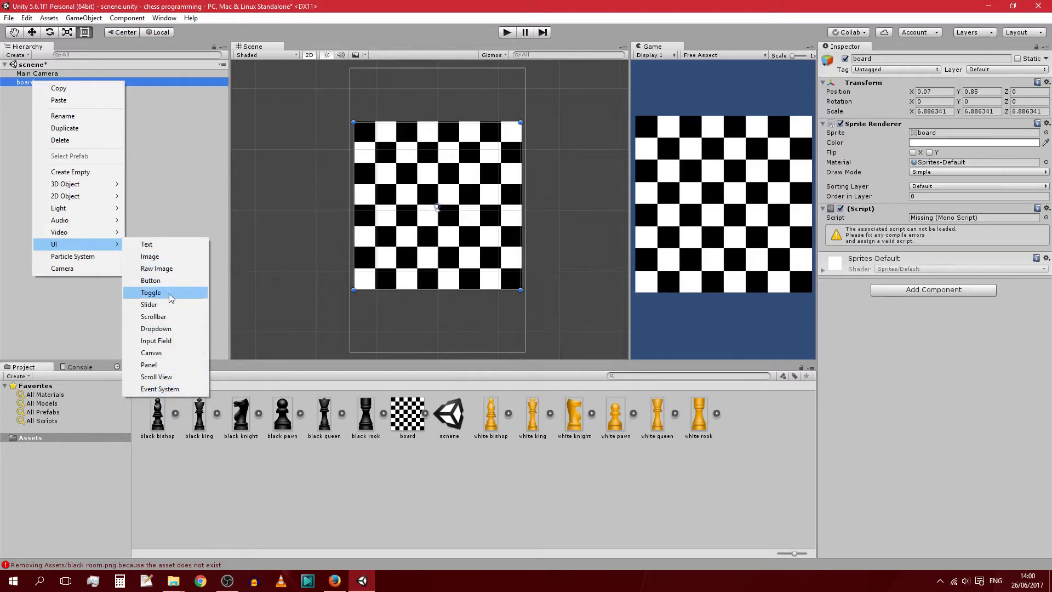
mouse_move(72, 233)
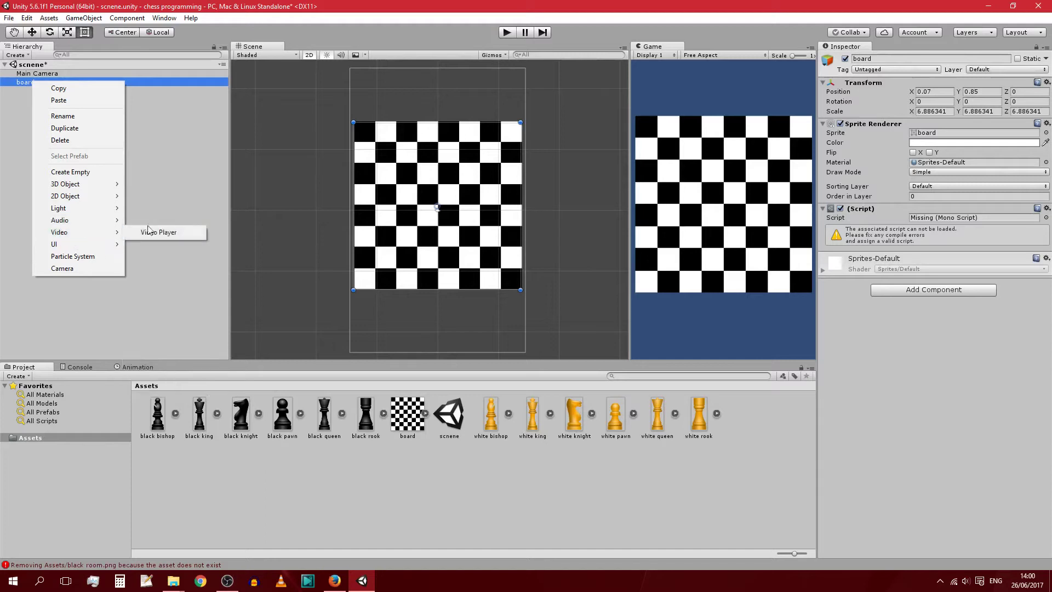
mouse_move(76, 212)
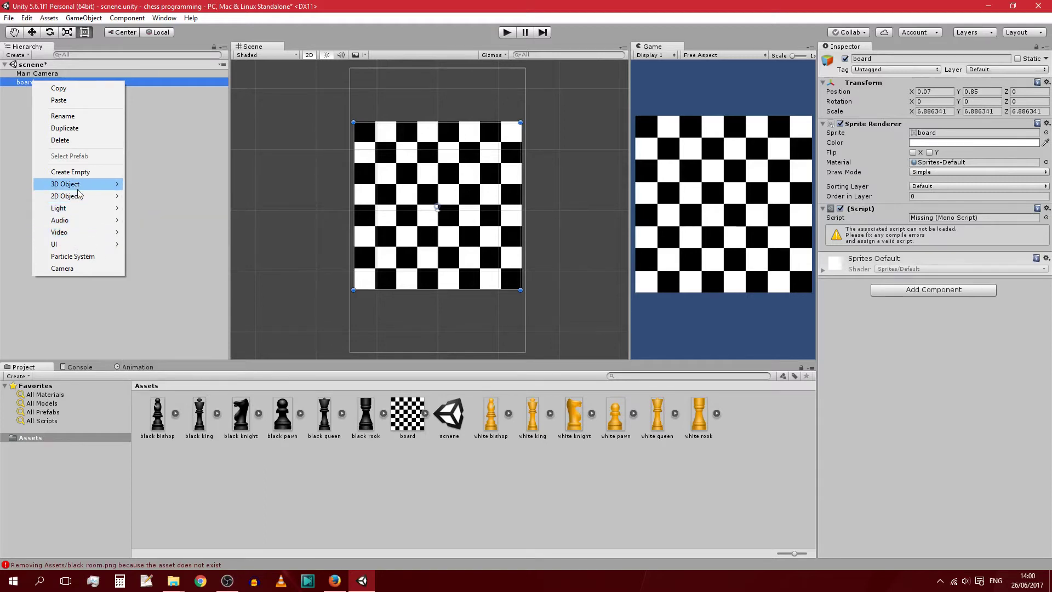
mouse_move(79, 190)
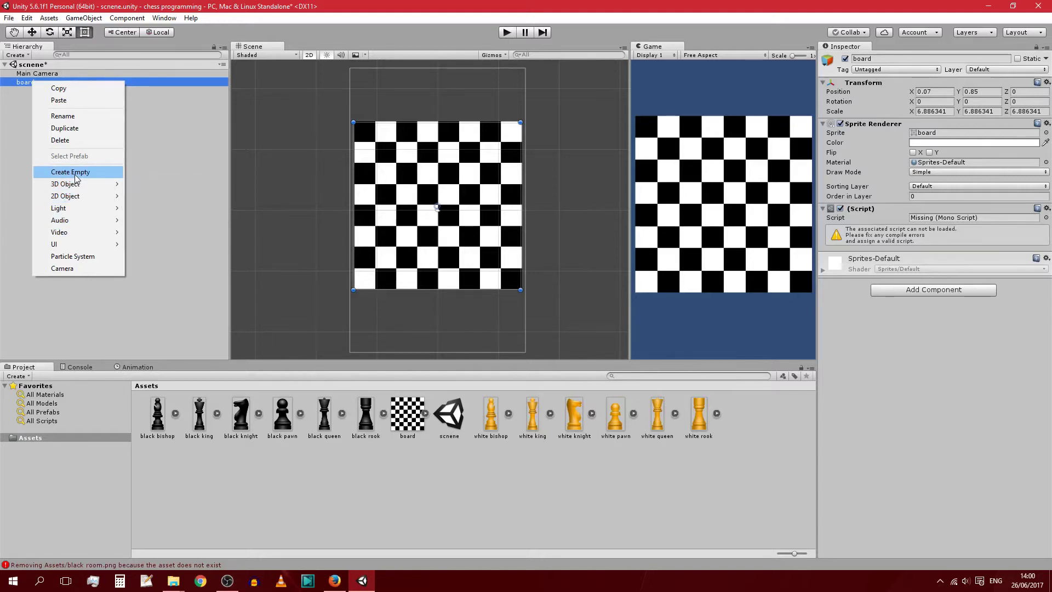
- Dismiss the context menu and reselect the board object
mouse_move(89, 226)
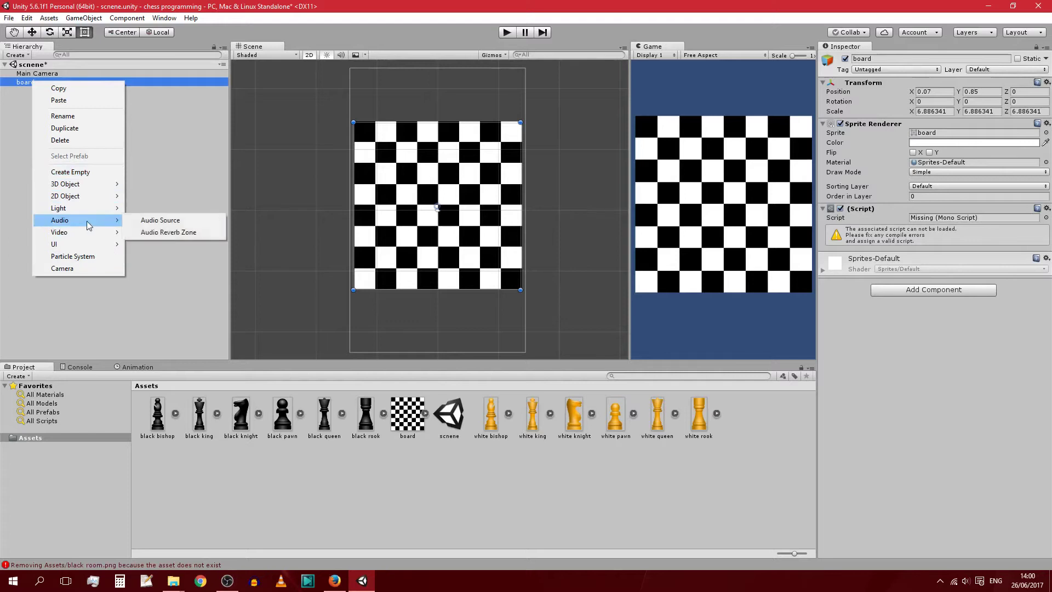
click(484, 497)
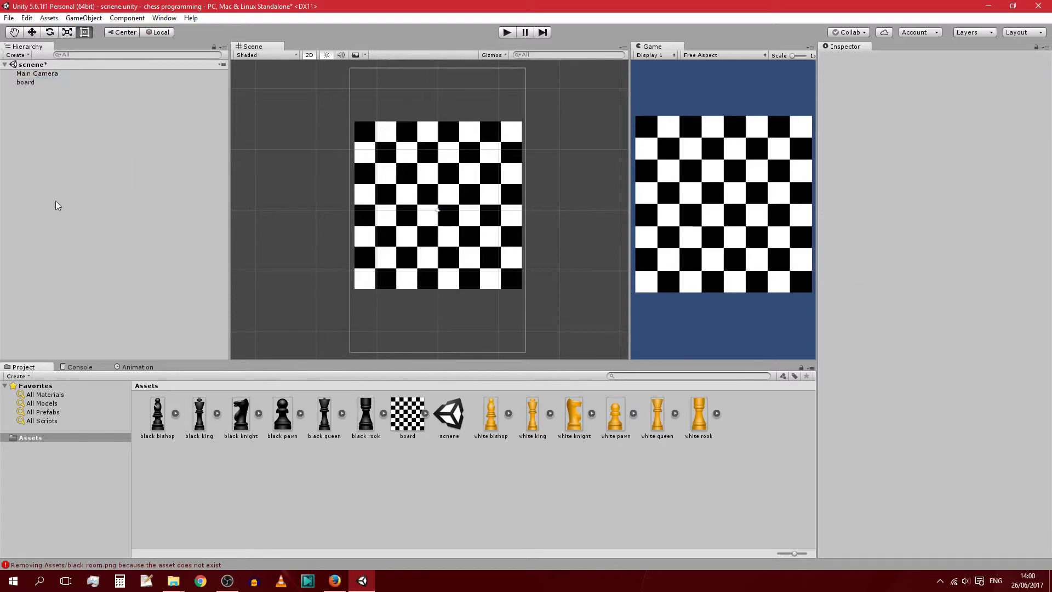
click(22, 83)
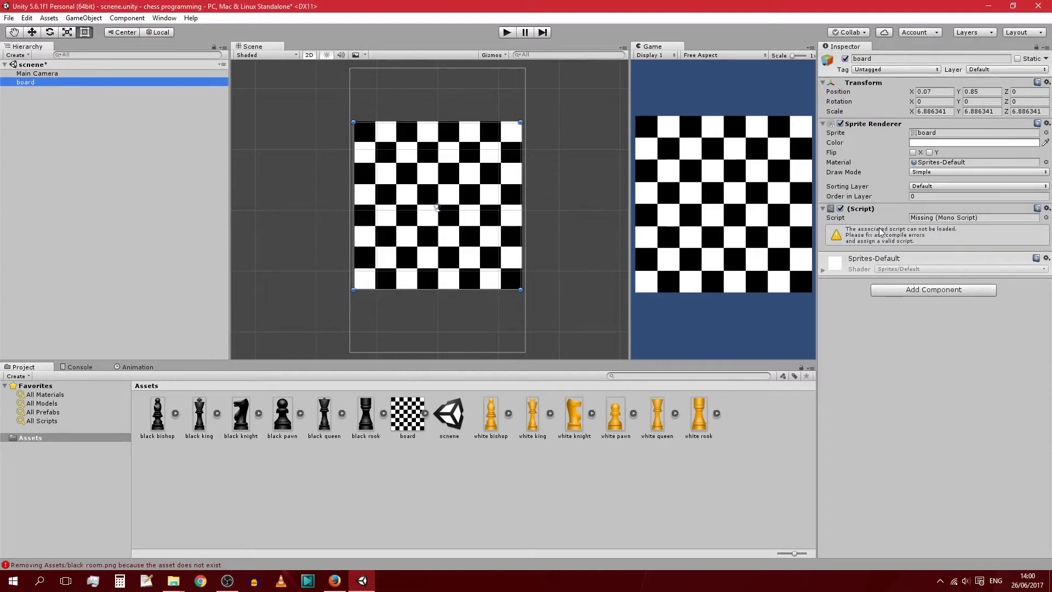
- Browse the board's Inspector components, opening and closing Add Component and the material options
click(874, 261)
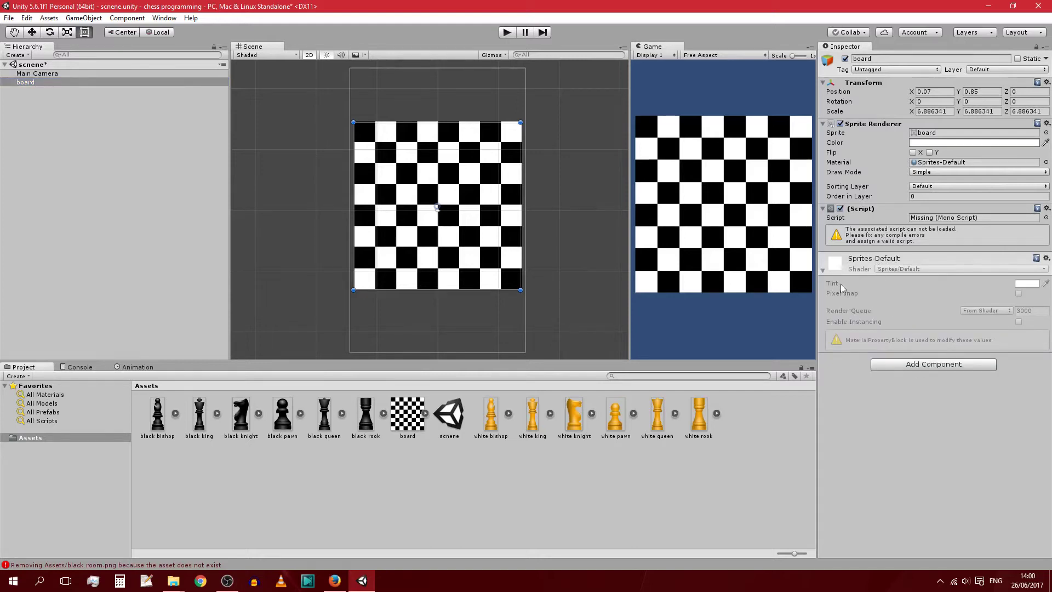
click(822, 270)
click(825, 209)
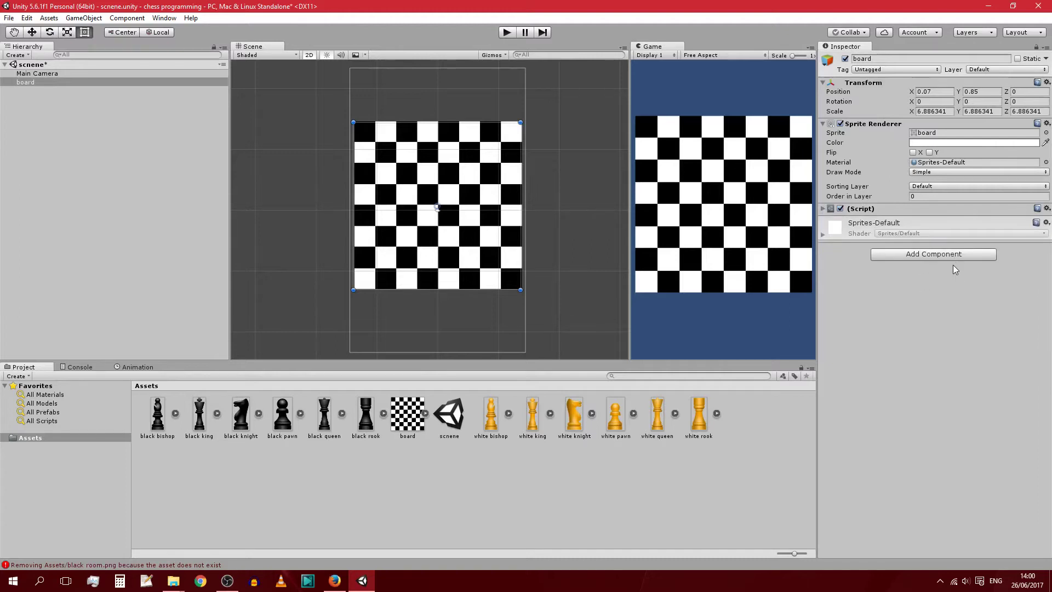
click(924, 255)
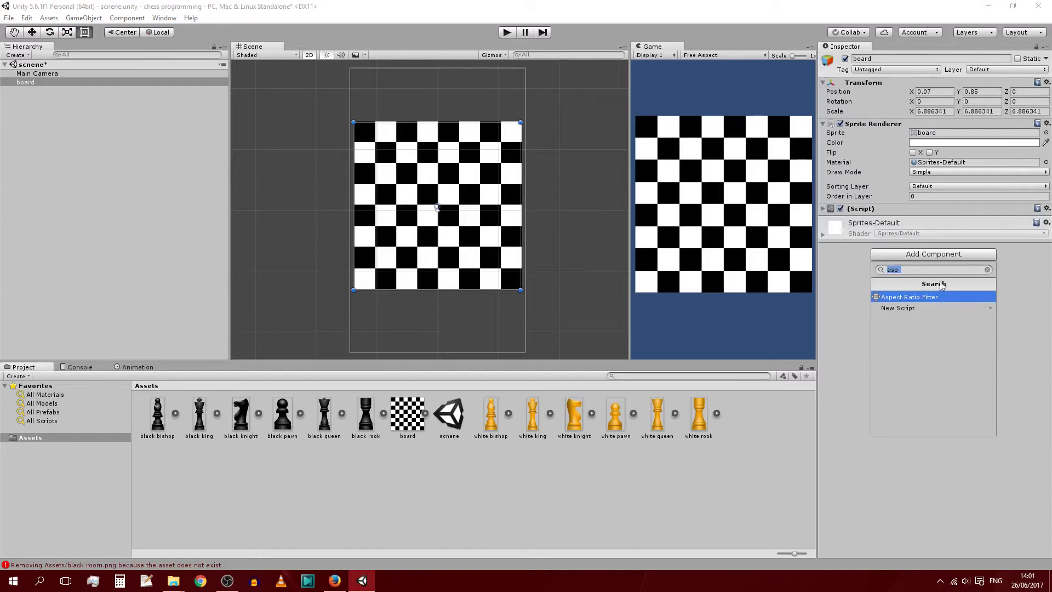
click(951, 257)
click(1046, 223)
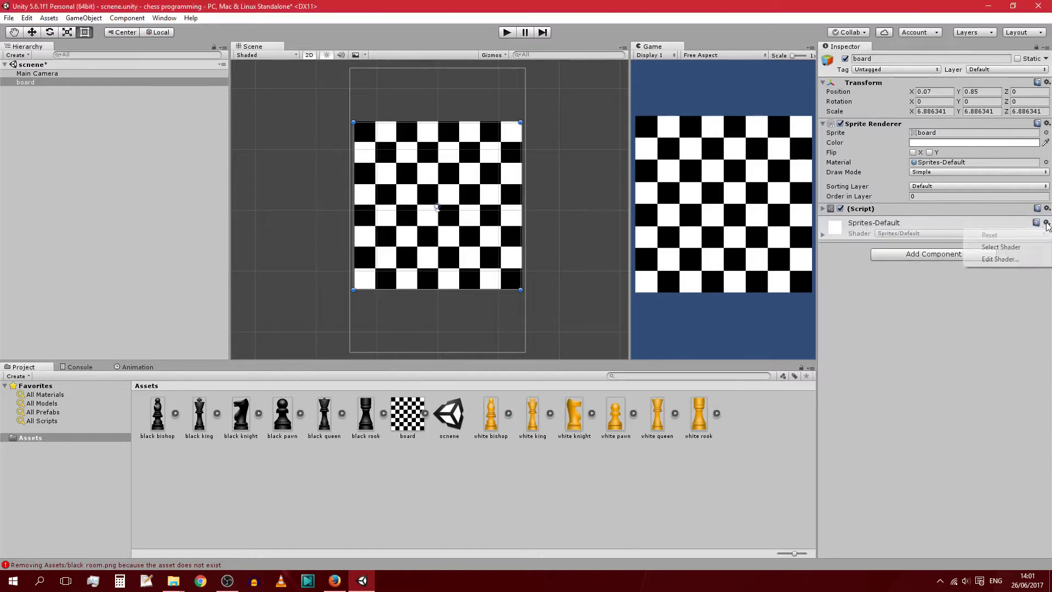
click(1026, 299)
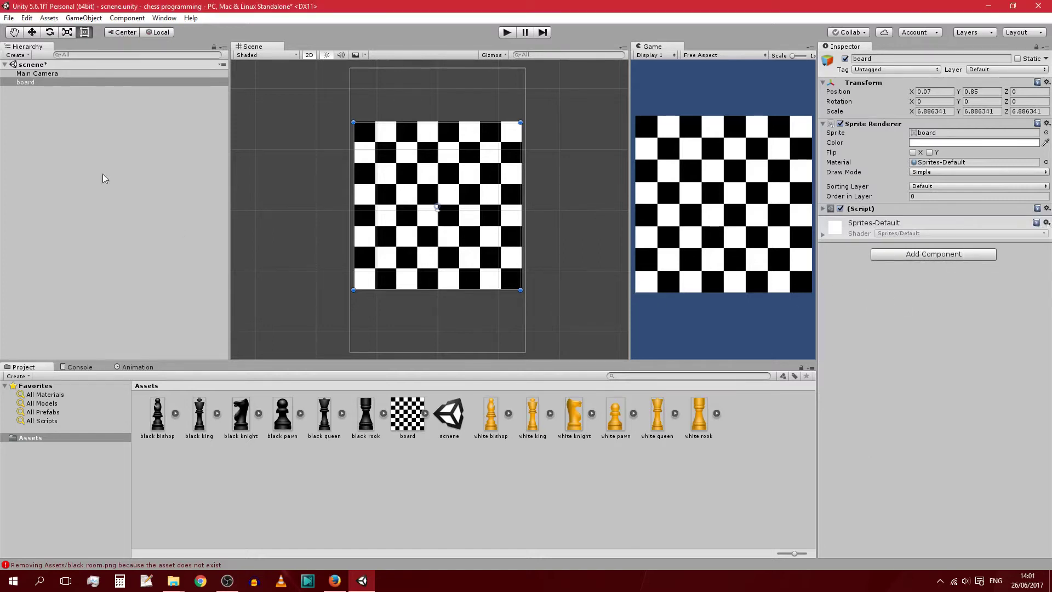
- Drag a white bishop below the board and begin adding a New Script component
drag(491, 414, 401, 308)
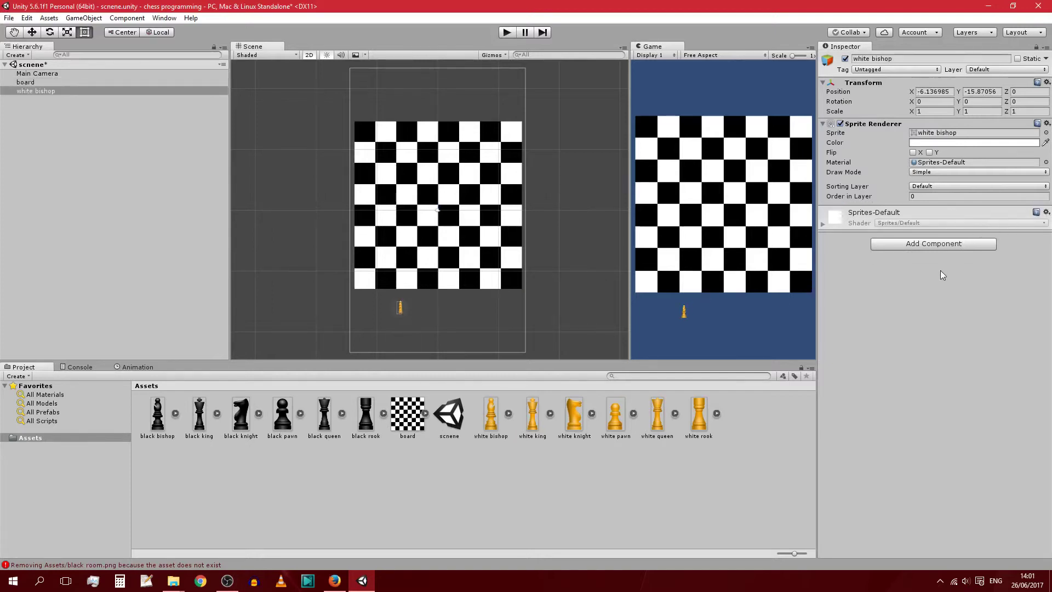
click(933, 244)
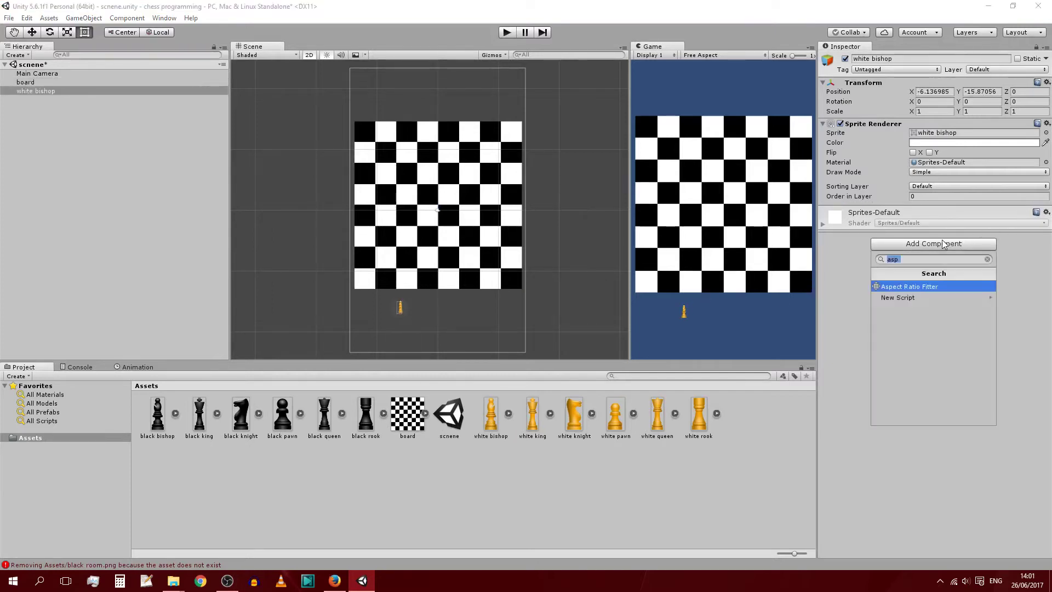
click(940, 297)
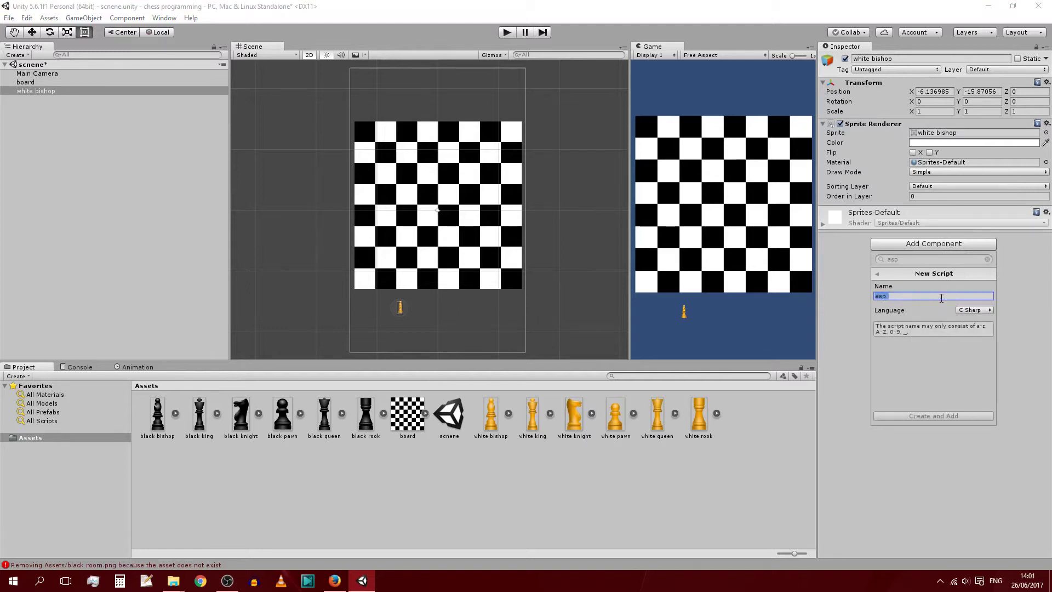
- Name a C Sharp script 'bishop movement script', then abandon it without creating it
click(975, 310)
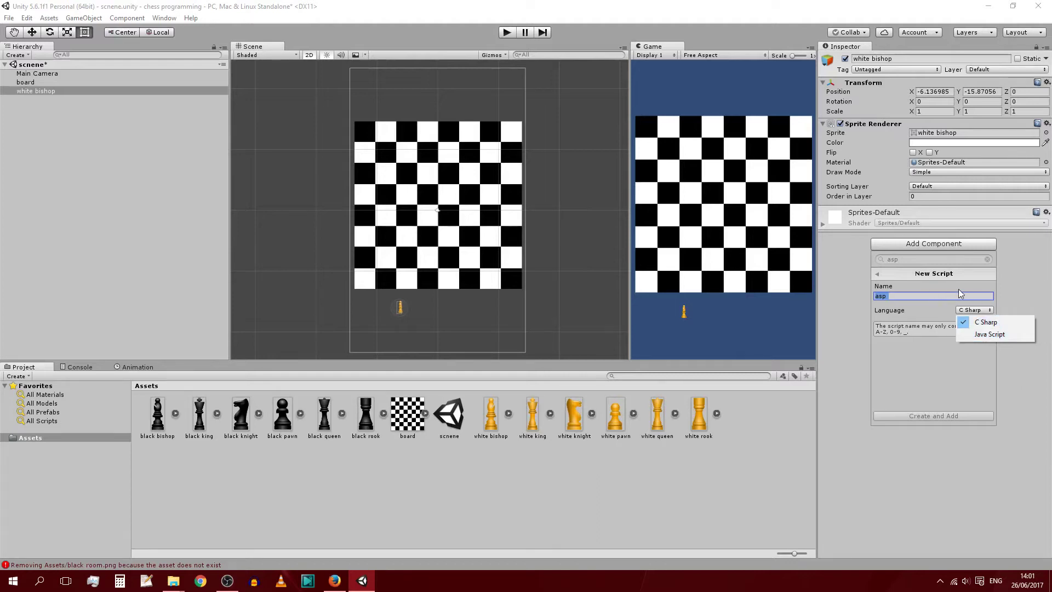
click(927, 287)
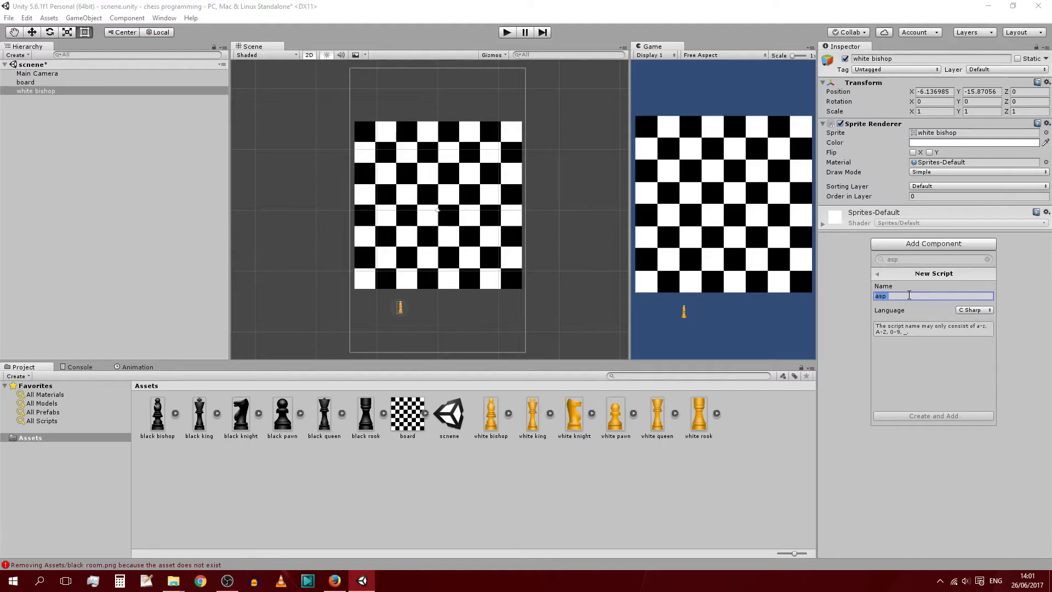
text(bishop movement script)
key(ctrl+a)
click(938, 244)
click(939, 244)
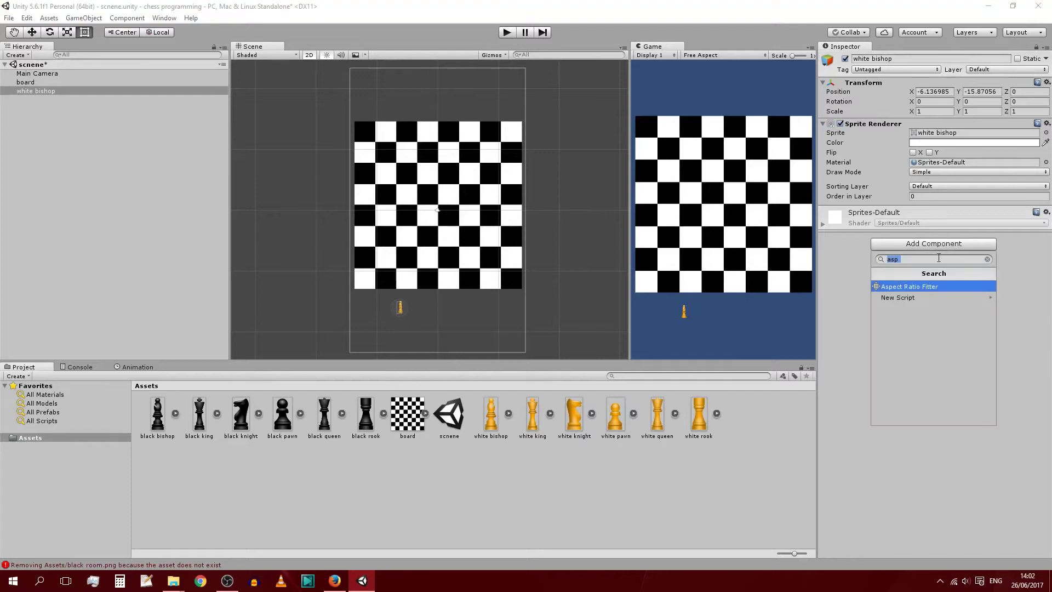
click(910, 297)
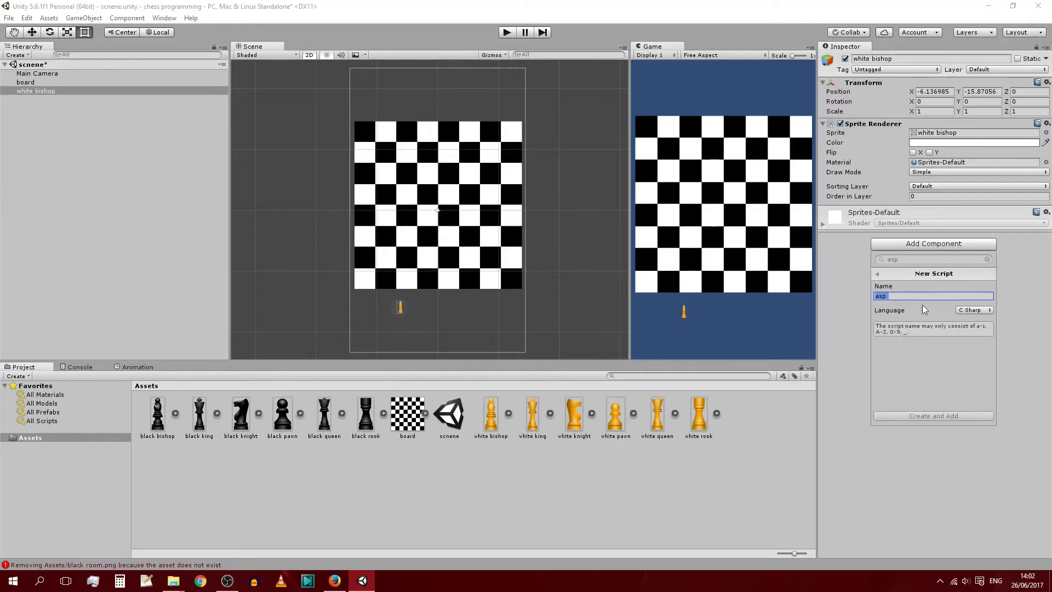
click(1022, 275)
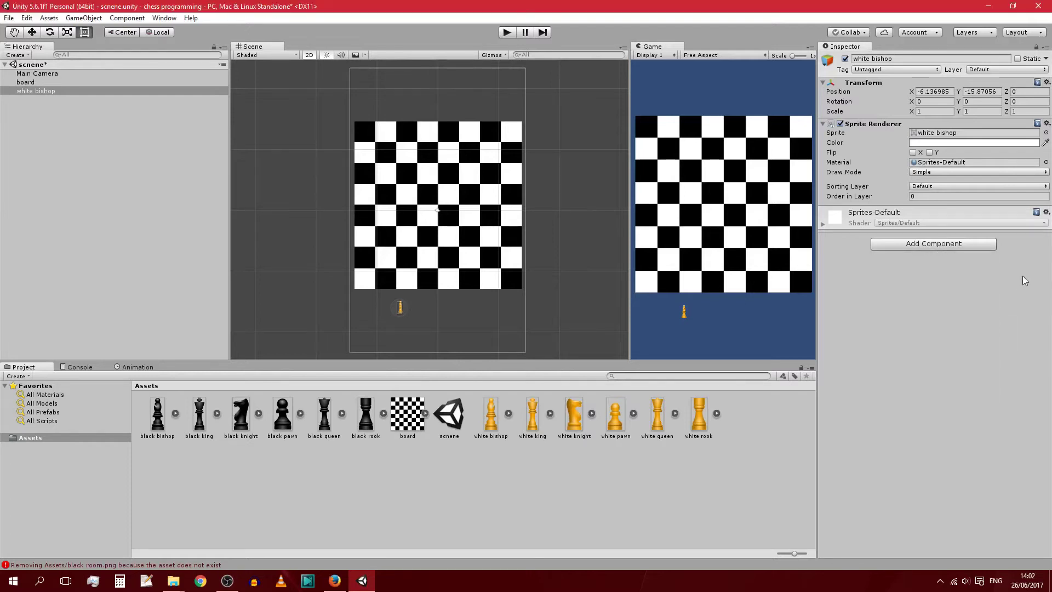
- Place a white king below the board and begin adding a new script component to it
drag(533, 415, 466, 309)
click(926, 244)
click(915, 298)
click(975, 310)
click(966, 322)
click(967, 309)
click(984, 335)
click(950, 293)
text(sdasfdas)
key(BackSpace)
key(BackSpace)
key(BackSpace)
key(BackSpace)
key(BackSpace)
key(BackSpace)
key(BackSpace)
key(BackSpace)
key(BackSpace)
key(BackSpace)
key(BackSpace)
key(BackSpace)
text(dfda)
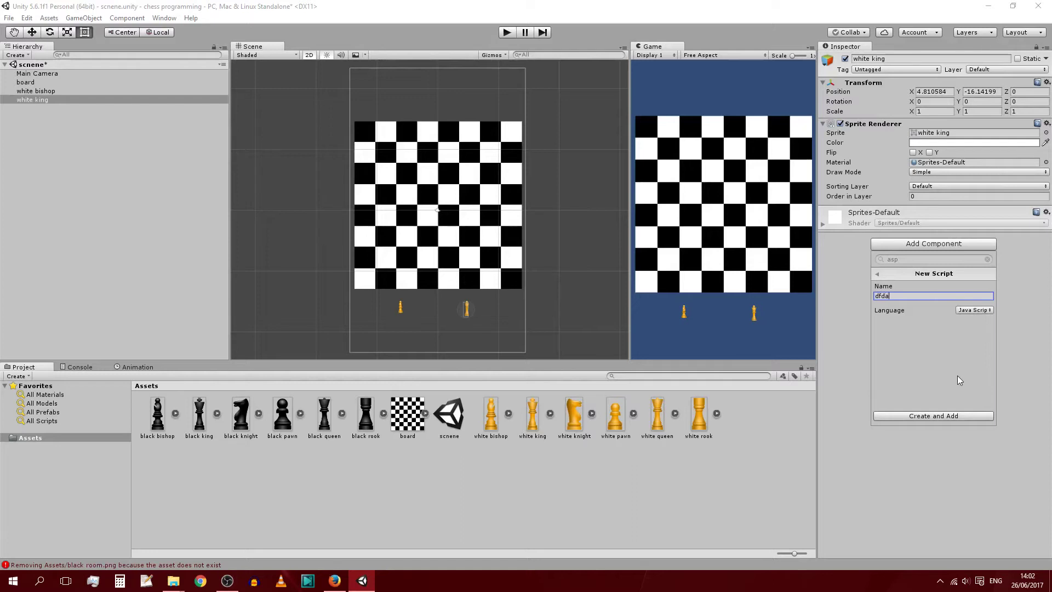
key(BackSpace)
key(BackSpace)
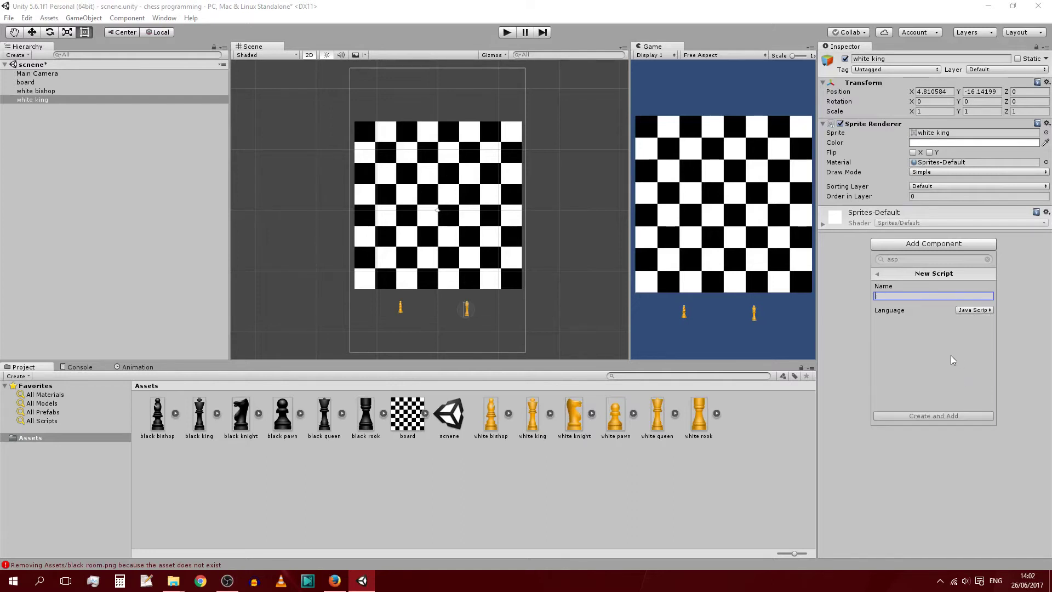
- Create a C Sharp script named KingMovementScript and attach it to the white king
click(965, 310)
click(1003, 321)
text(king_movemen)
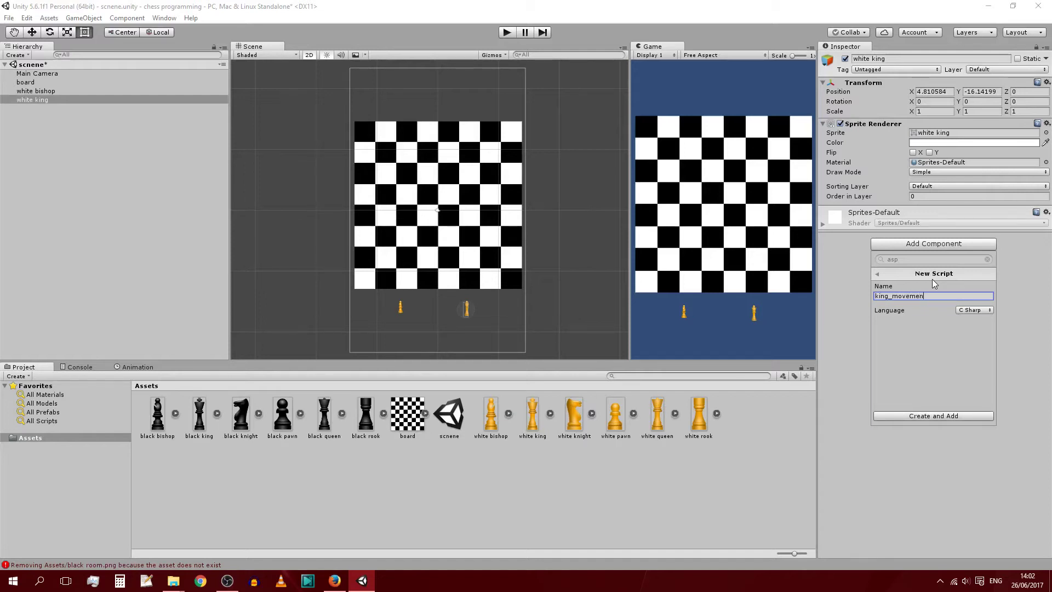
text(t_s)
double_click(925, 296)
click(924, 296)
key(BackSpace)
key(Left)
key(BackSpace)
key(BackSpace)
text(M)
key(Left)
key(Left)
key(Left)
key(BackSpace)
text(K)
click(938, 416)
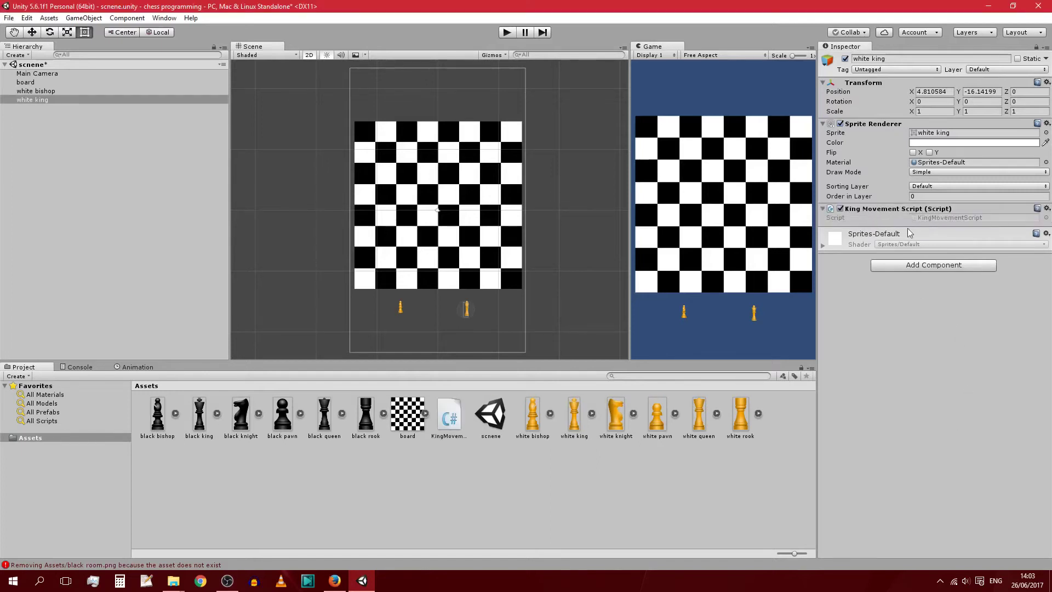
- Nudge the white king slightly left below the board and view the KingMovementScript asset
drag(475, 312, 295, 248)
drag(293, 175, 459, 314)
click(534, 520)
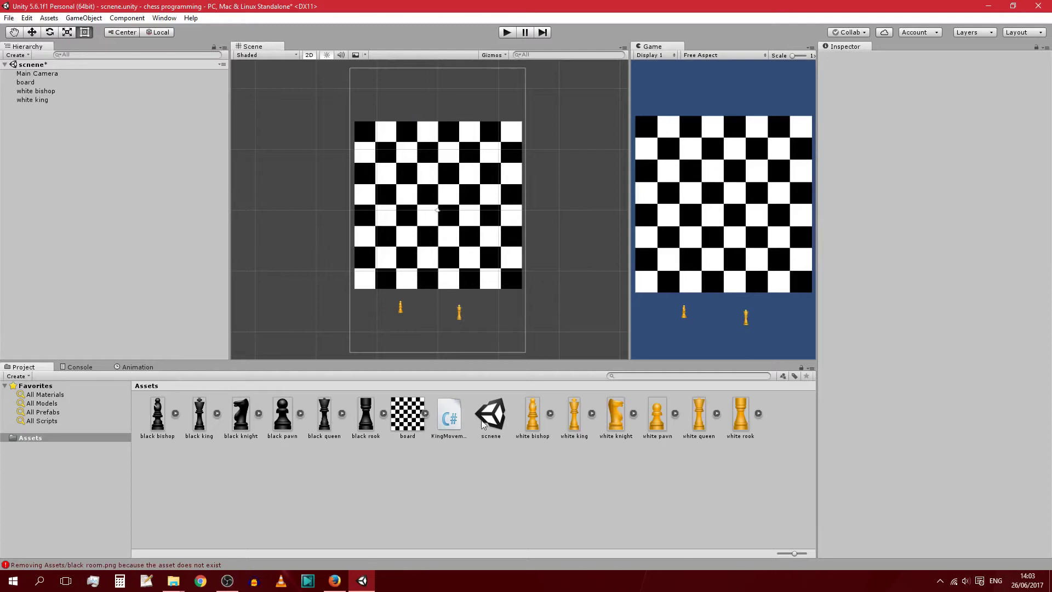
click(446, 418)
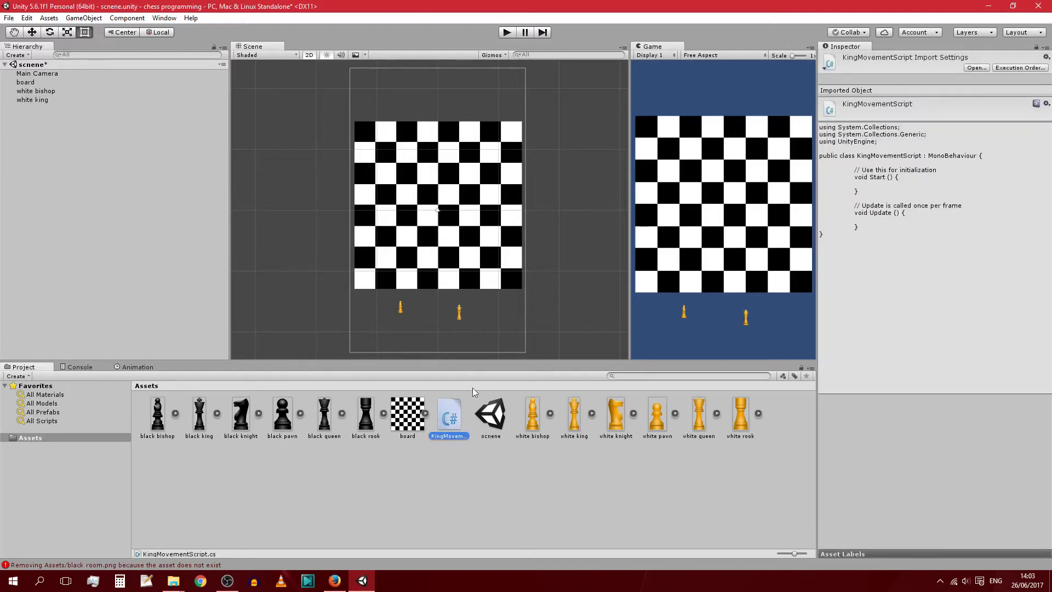
- Select the white king in the Hierarchy to check its King Movement Script component
click(33, 101)
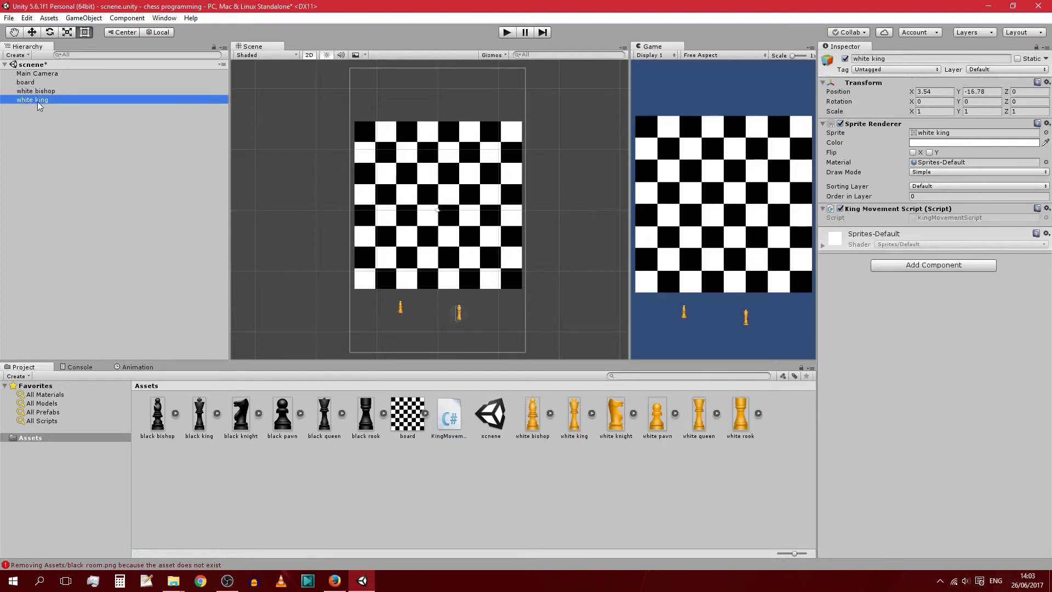
click(37, 101)
click(74, 130)
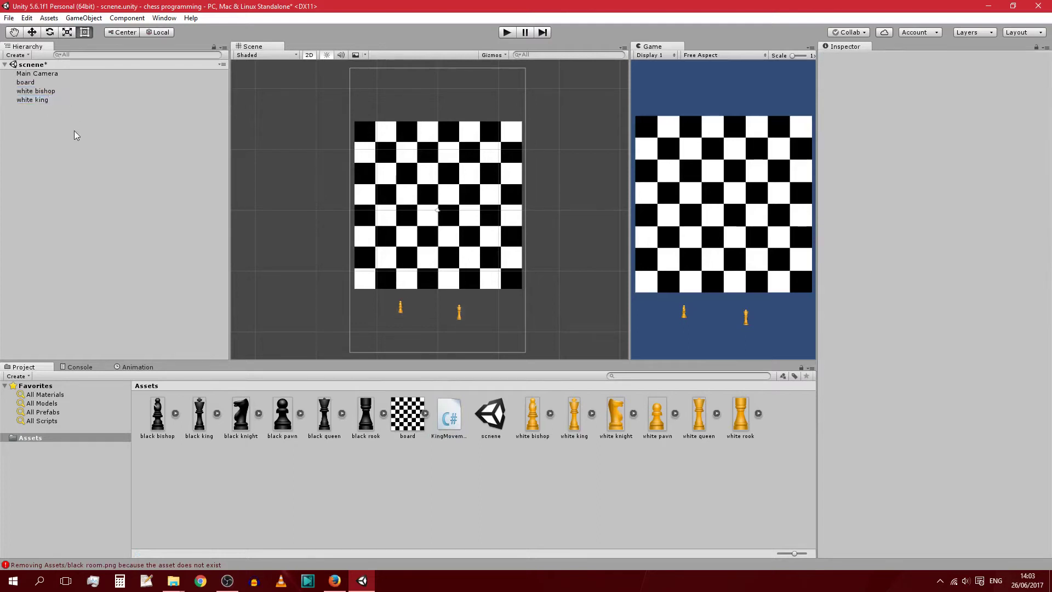
click(39, 100)
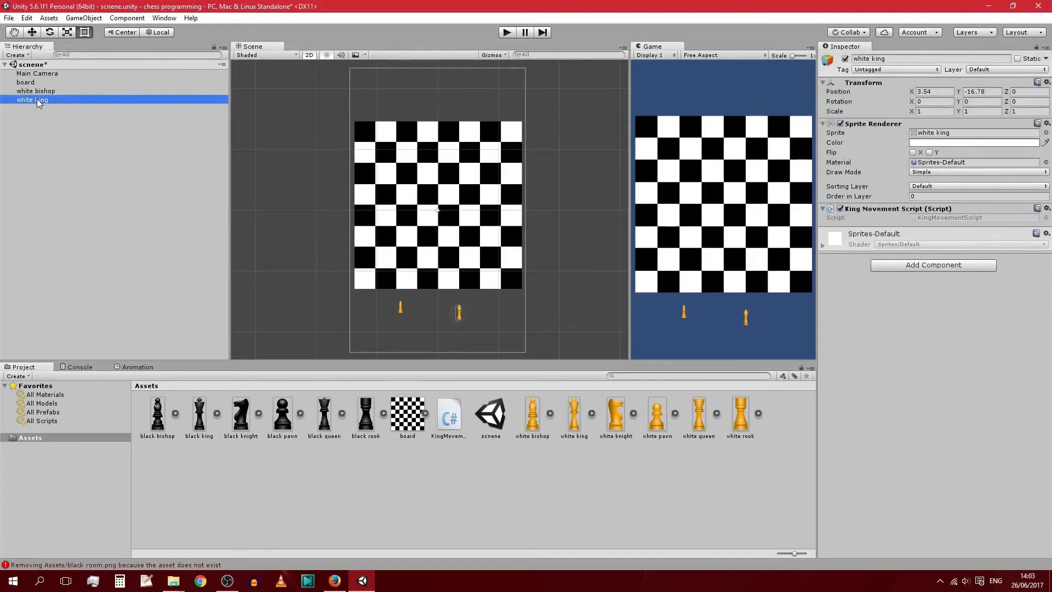
click(30, 172)
right_click(34, 100)
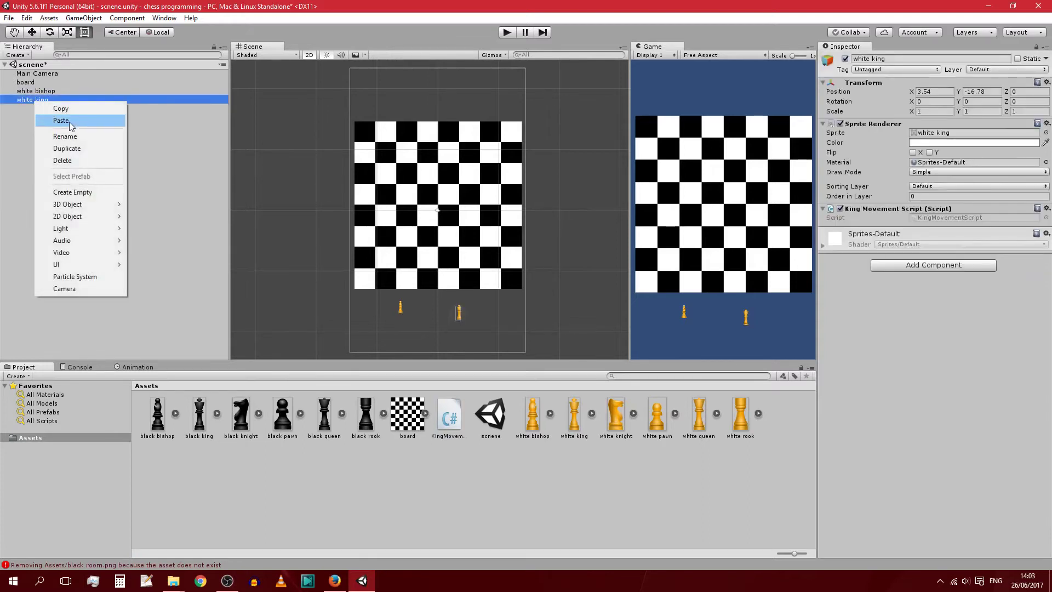
click(75, 136)
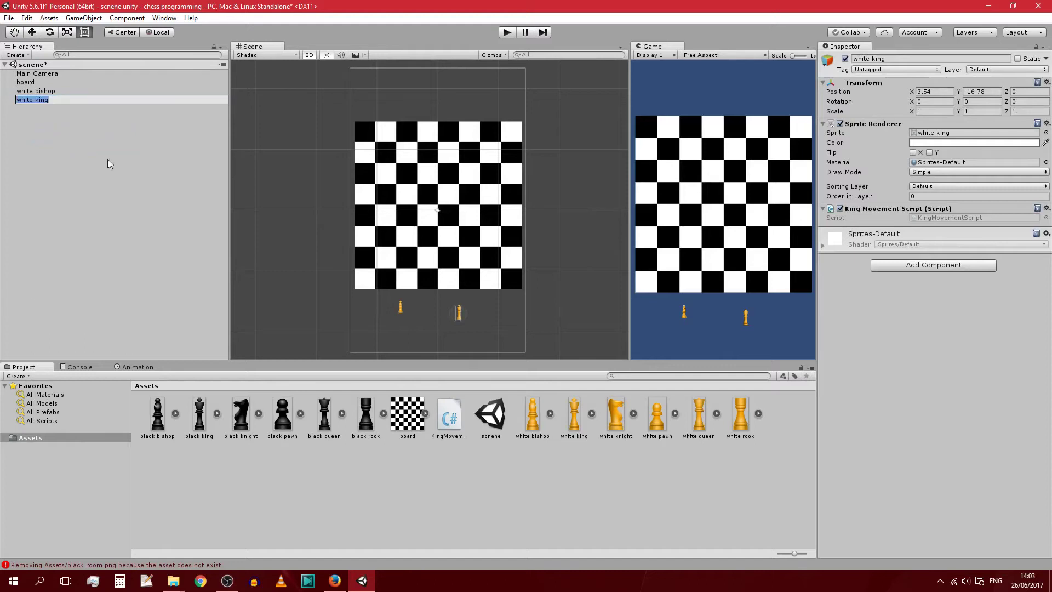
click(124, 182)
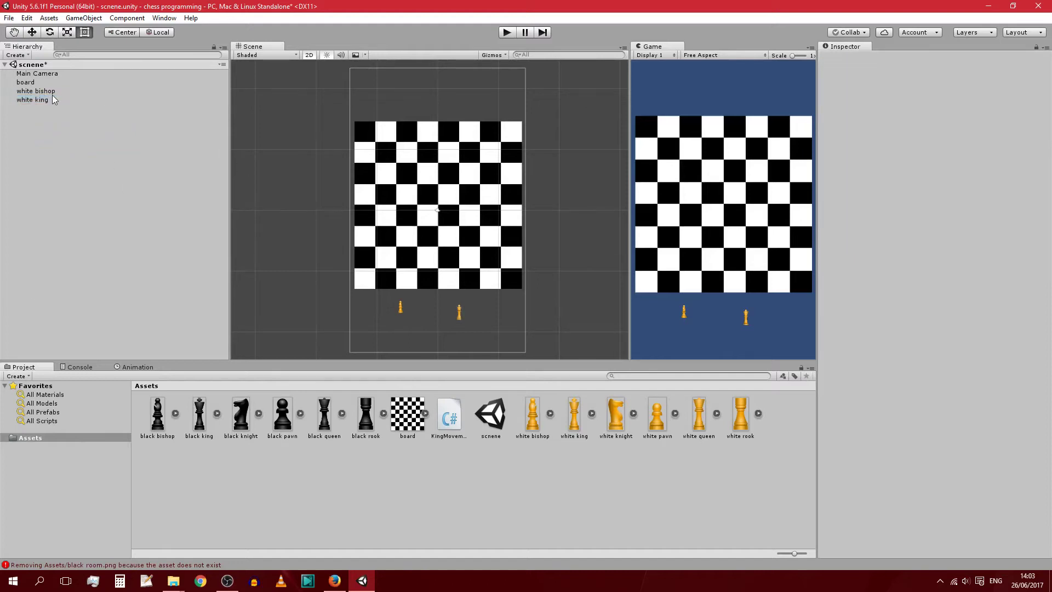
click(68, 100)
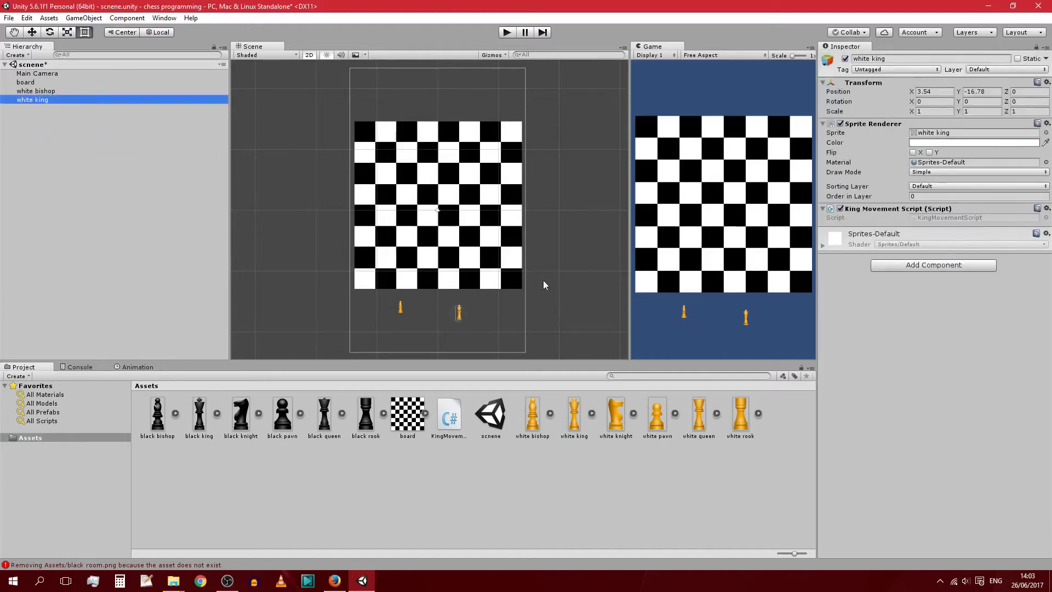
click(959, 297)
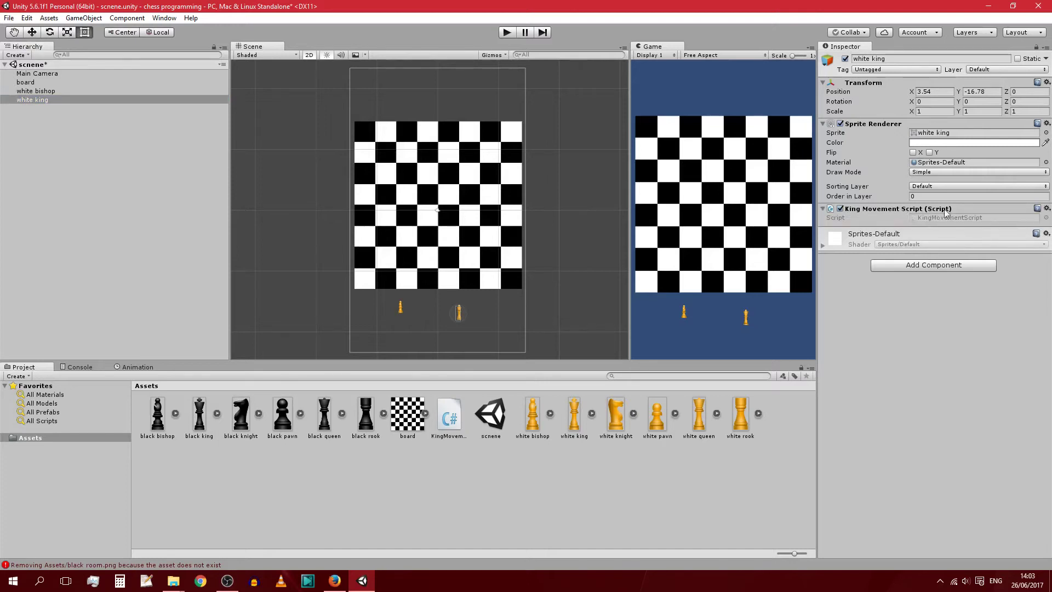
- Open the King Movement Script component's gear menu to edit the script
click(1047, 209)
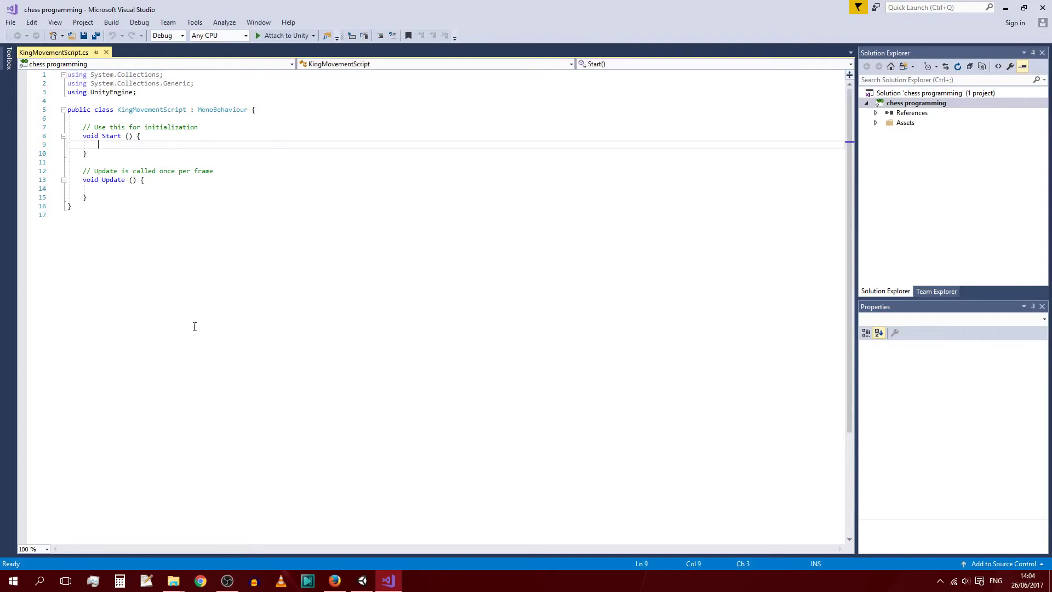
key(ctrl+a)
click(302, 293)
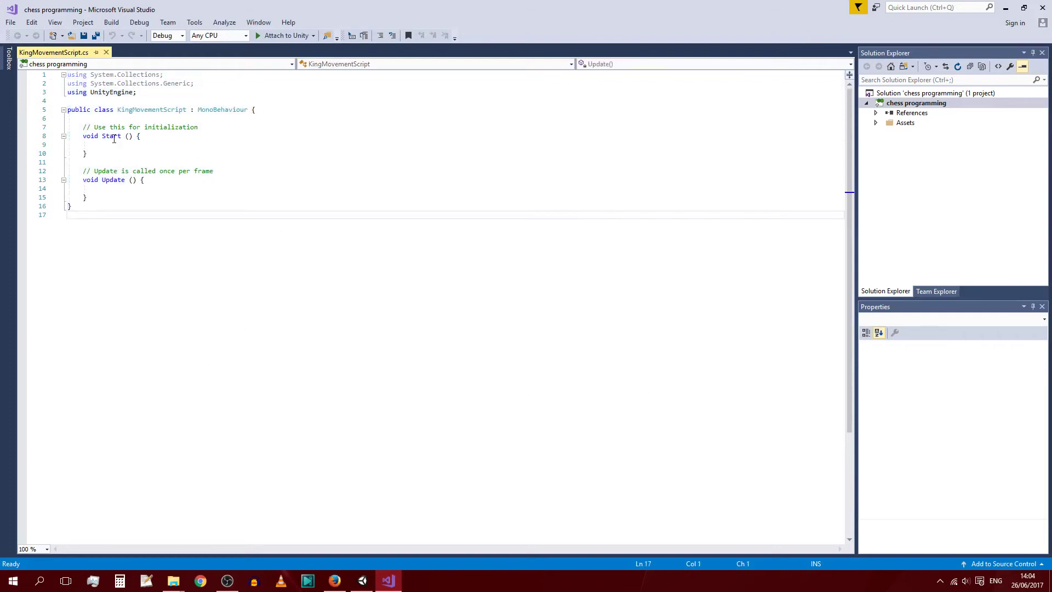
drag(221, 132, 25, 130)
click(193, 112)
drag(206, 125, 61, 127)
click(114, 135)
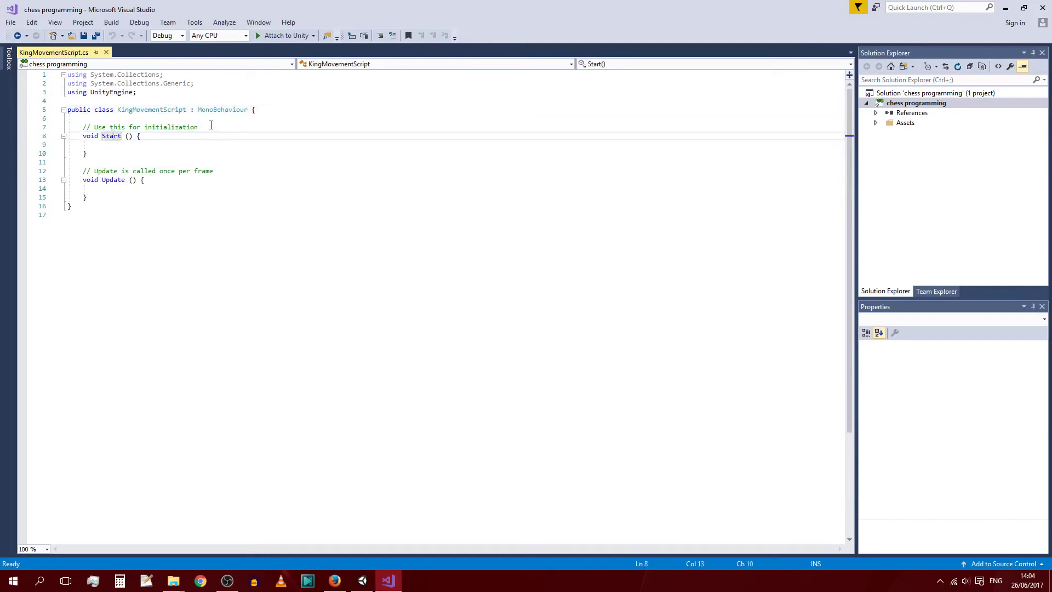
drag(212, 127, 72, 127)
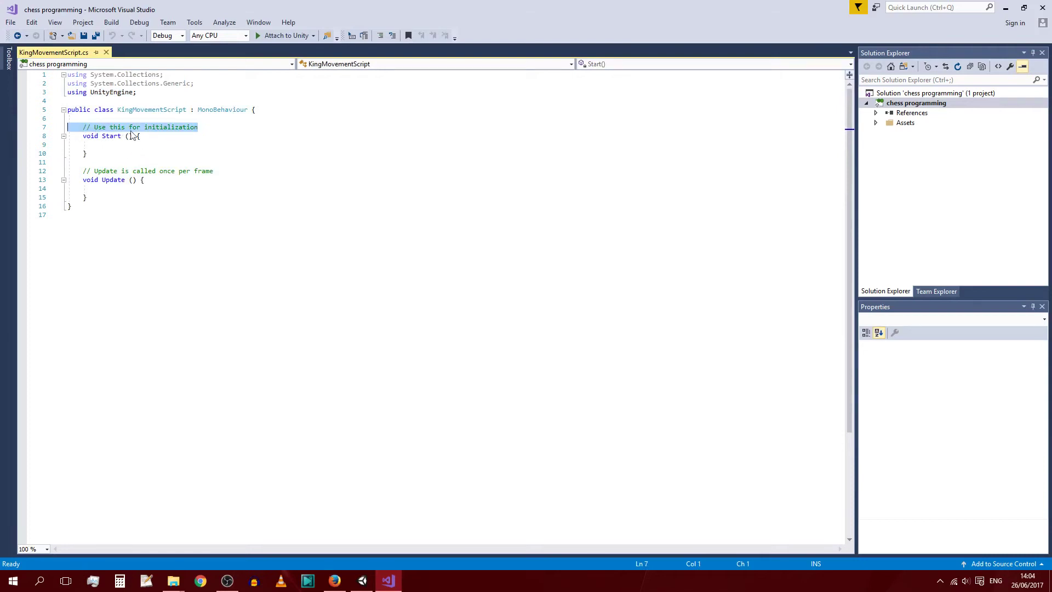
click(179, 127)
click(211, 206)
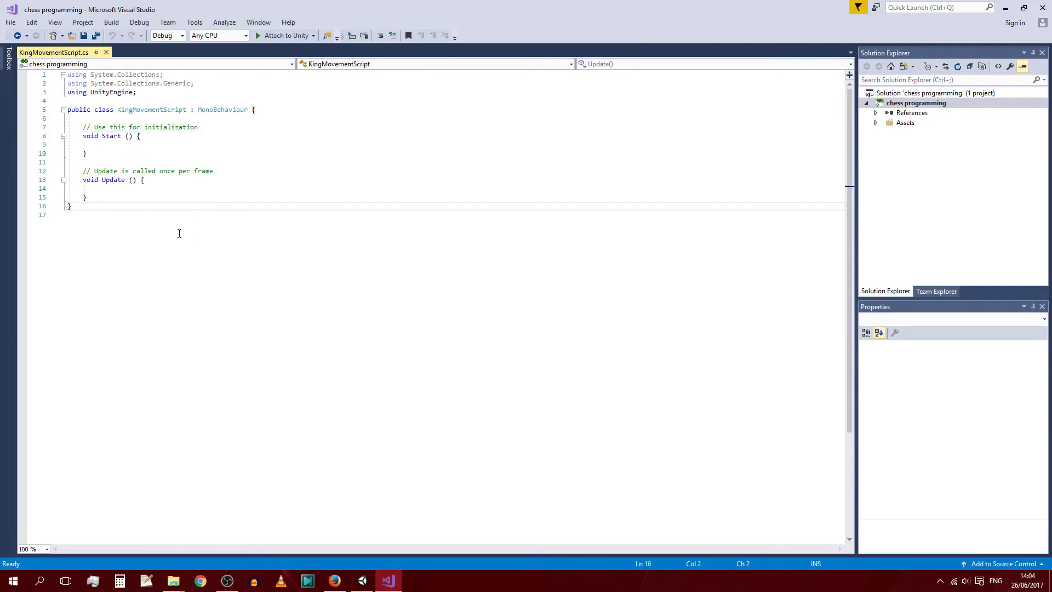
drag(180, 234, 44, 167)
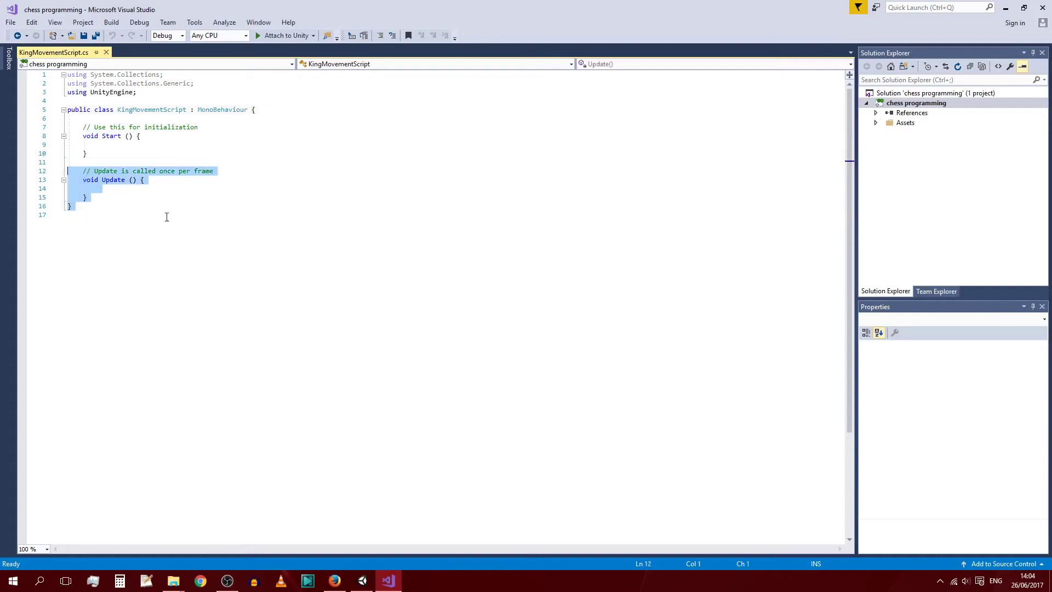
click(146, 181)
click(141, 189)
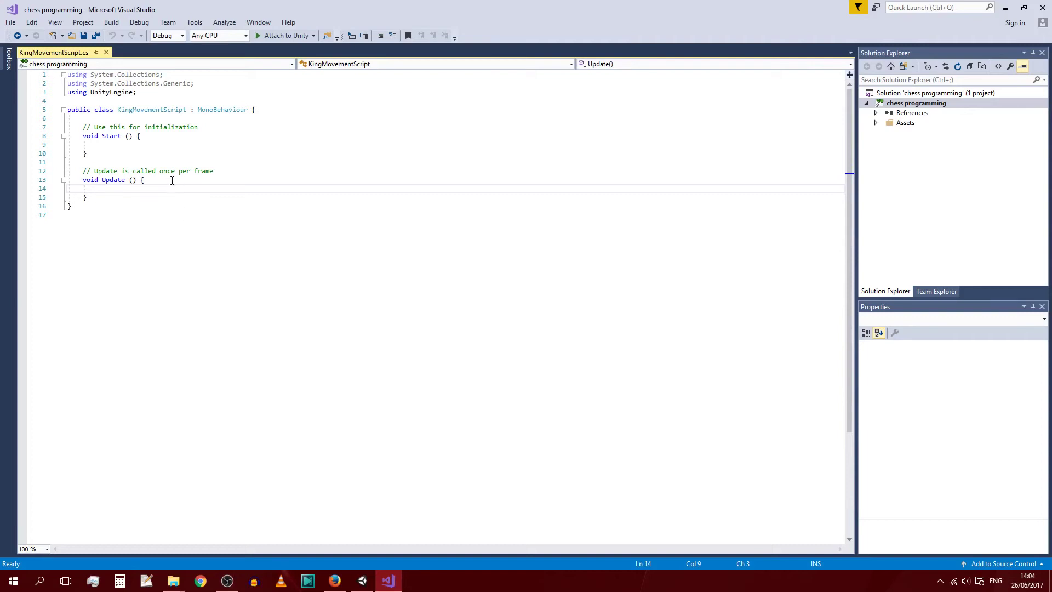
drag(87, 162, 22, 125)
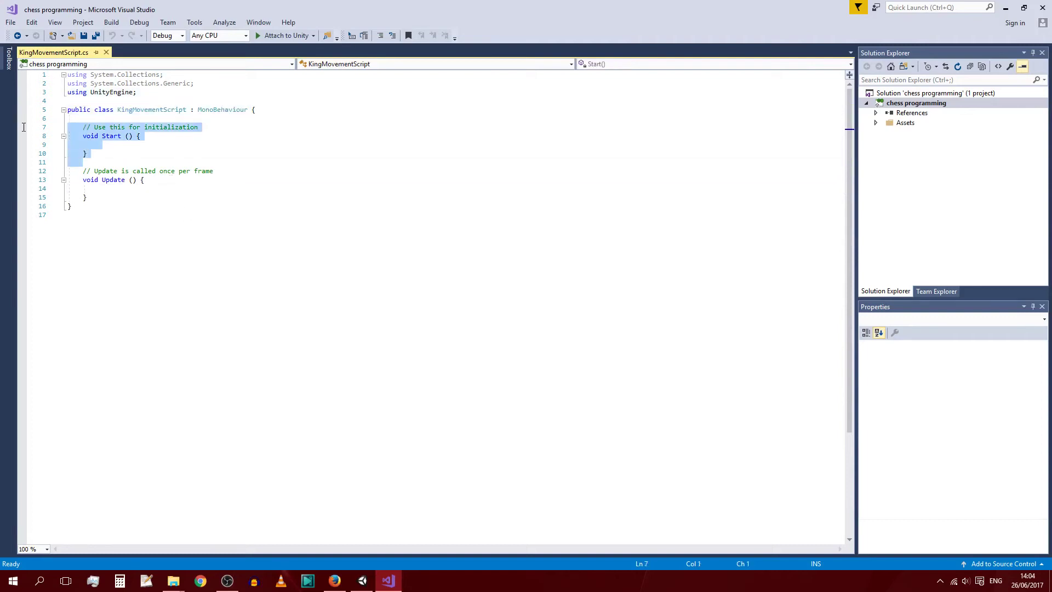
click(194, 110)
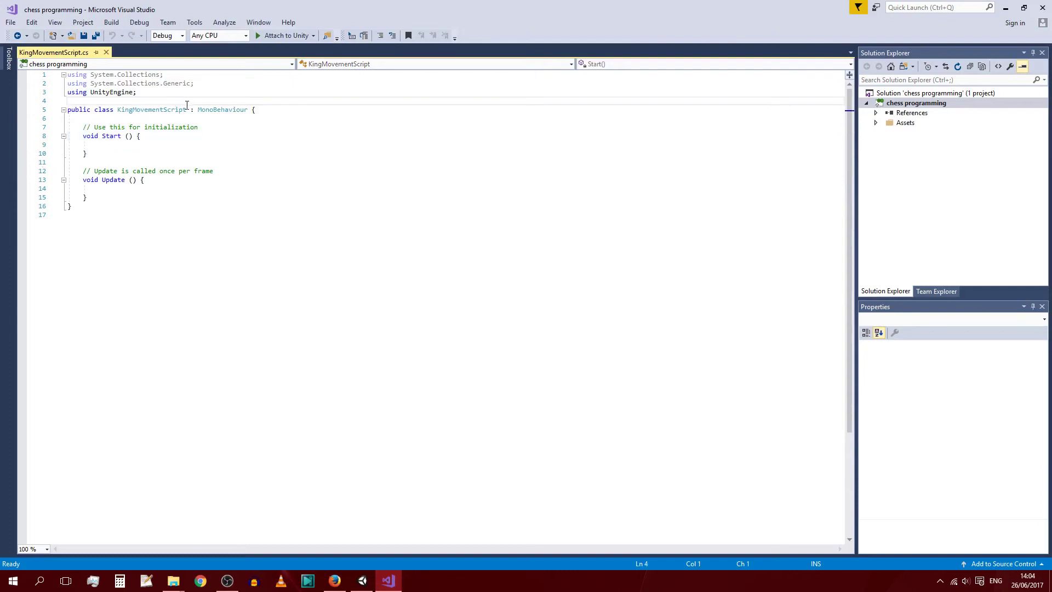
drag(255, 110, 1, 107)
click(172, 251)
key(shift+Up)
key(shift+Up)
key(shift+Up)
key(shift+Up)
key(shift+Up)
key(shift+Up)
key(shift+Up)
key(shift+Up)
key(shift+Up)
key(shift+Up)
key(shift+Up)
key(shift+Up)
key(shift+Up)
key(shift+Up)
key(shift+Up)
key(shift+Up)
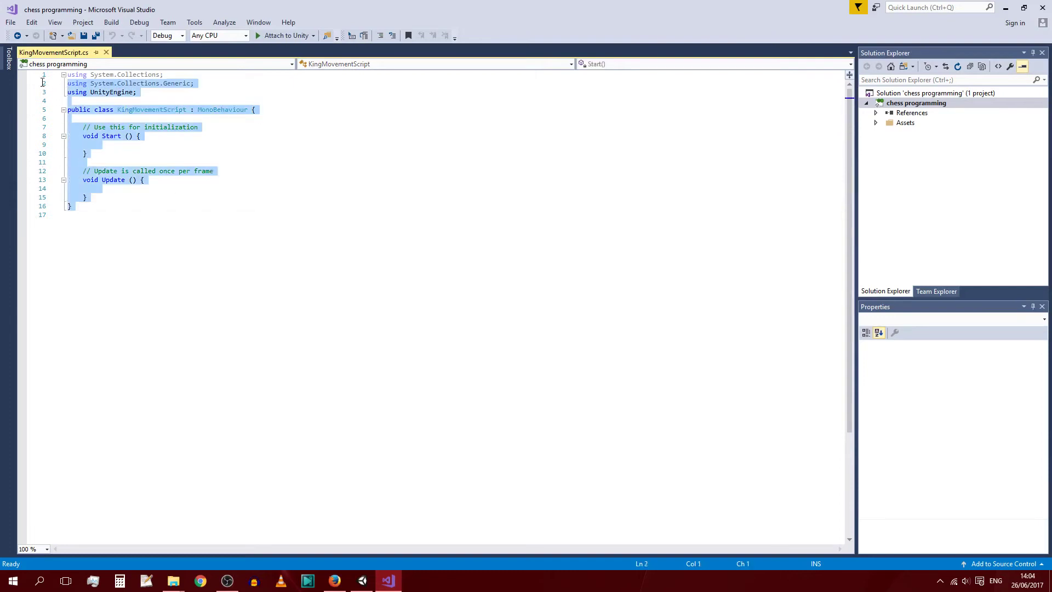
click(165, 136)
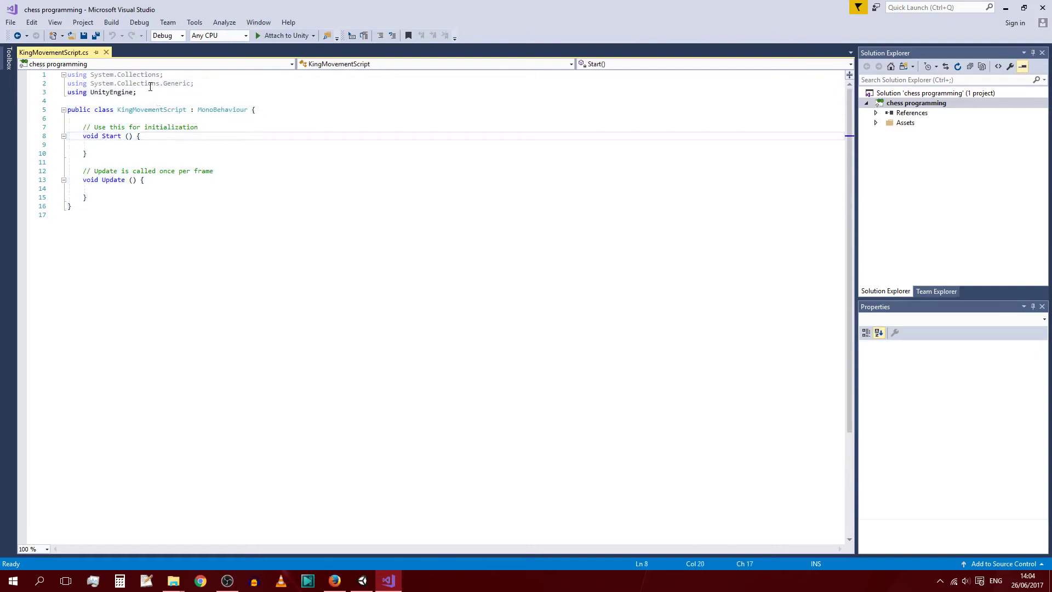
drag(136, 92, 67, 74)
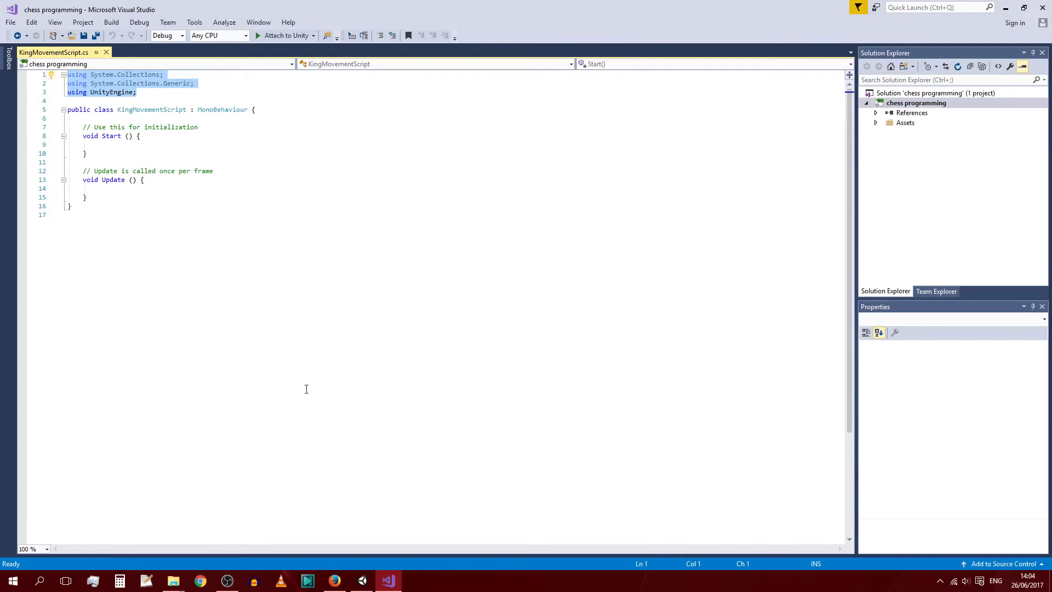
click(181, 212)
key(ctrl+a)
- Close Visual Studio and move the white bishop beside the white king below the board
click(286, 300)
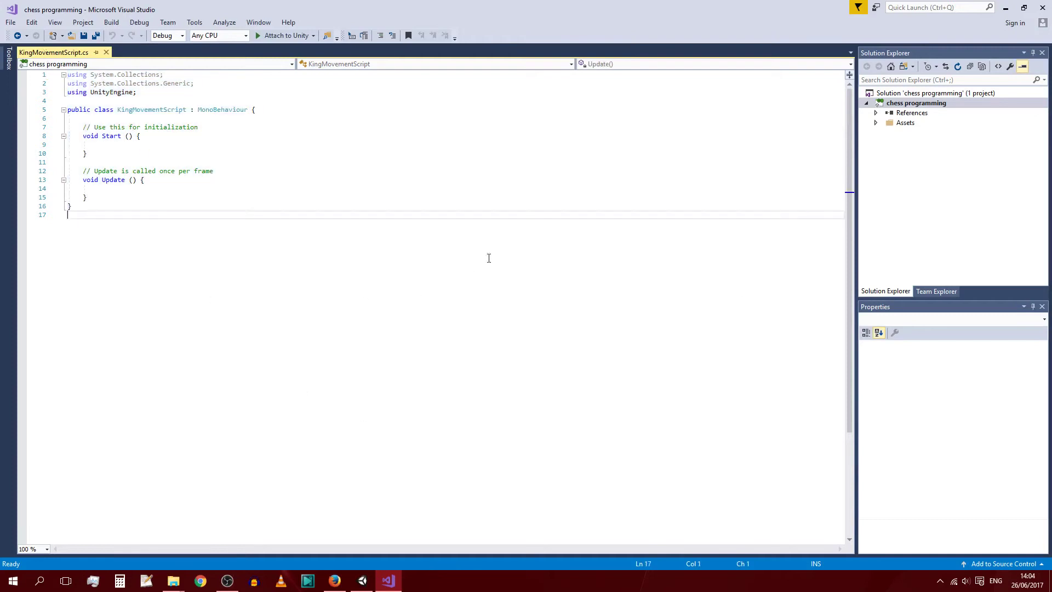
click(1037, 13)
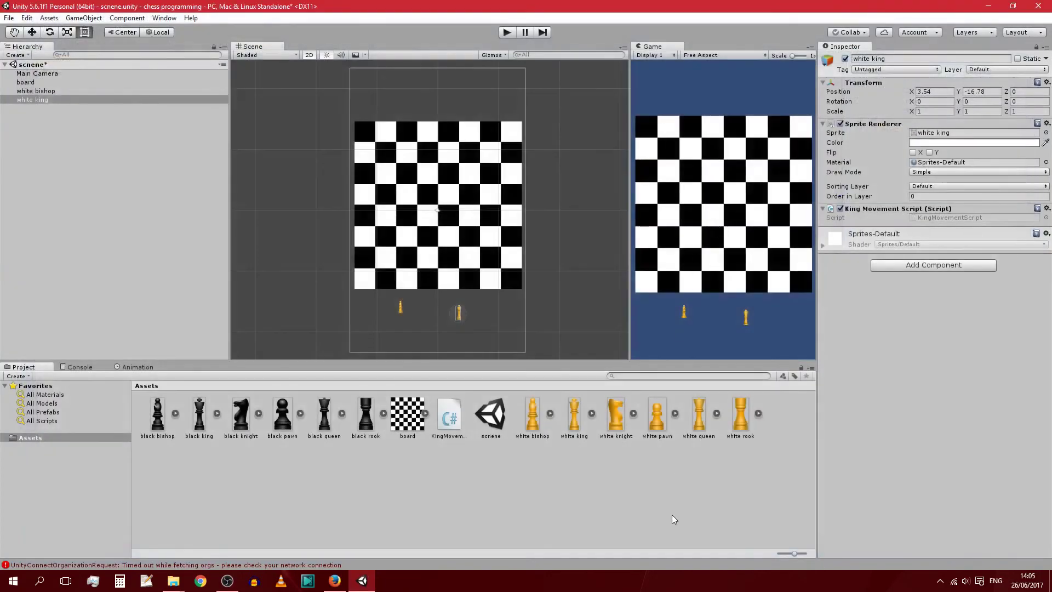
click(673, 515)
mouse_move(401, 310)
mouse_down()
mouse_move(366, 276)
mouse_move(384, 310)
mouse_up()
click(400, 284)
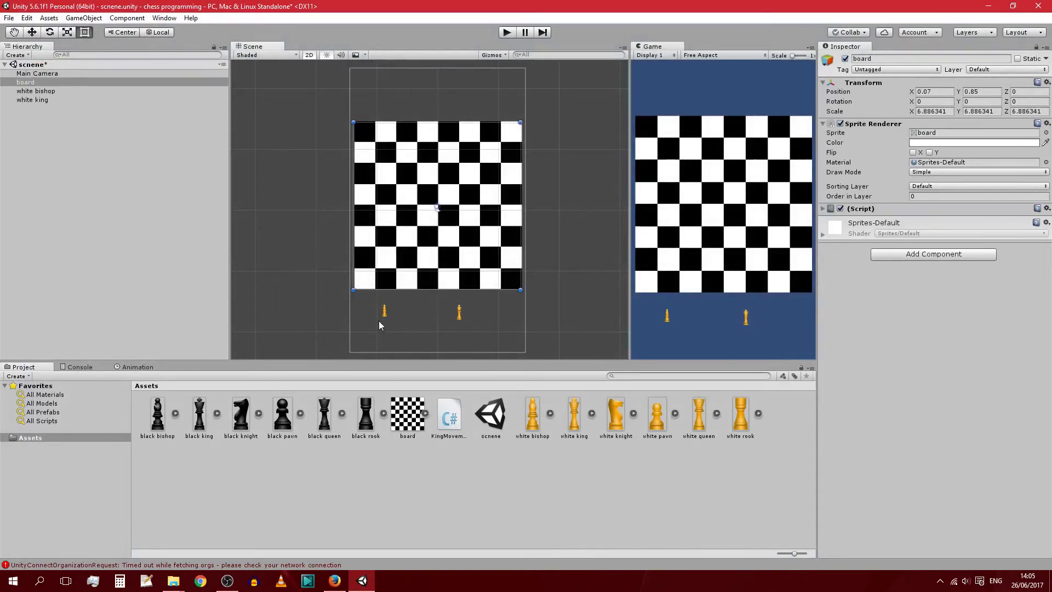
click(396, 312)
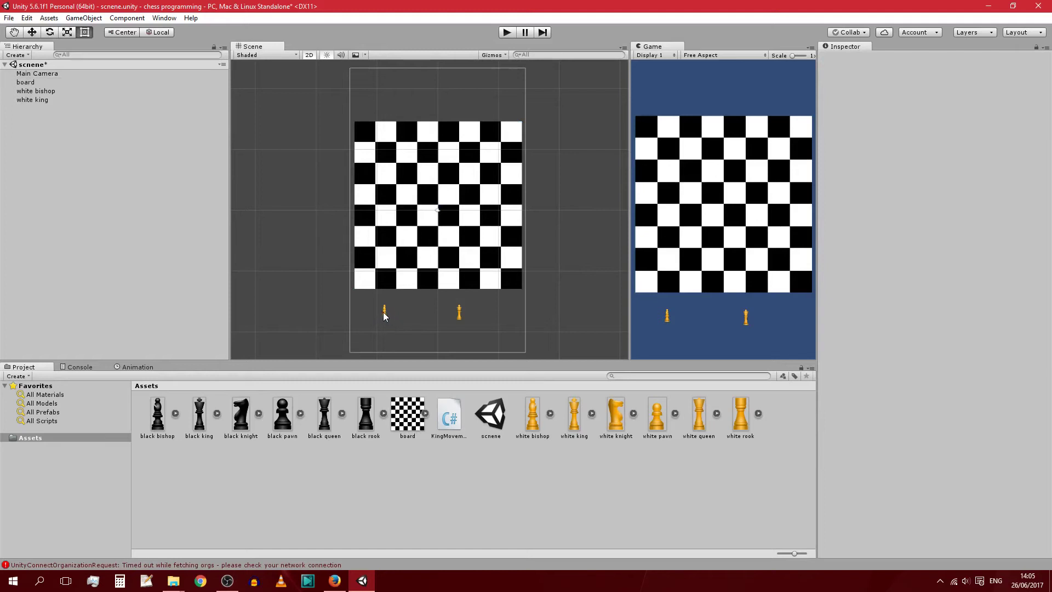
drag(386, 310, 441, 314)
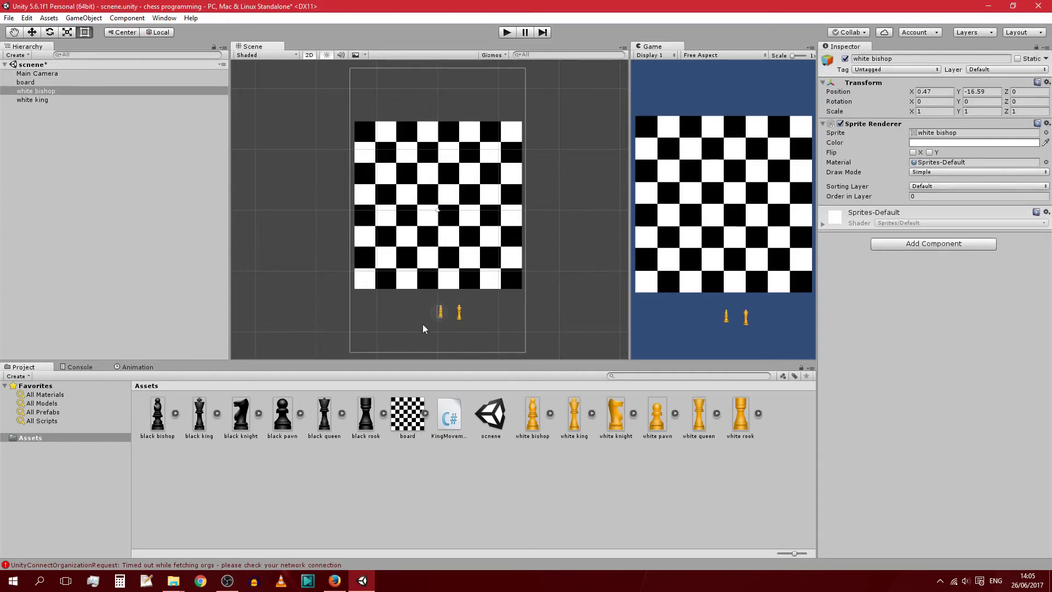
drag(441, 321, 445, 324)
- Add a black bishop above the board and compare against the chessboard image in Firefox
drag(399, 137, 386, 111)
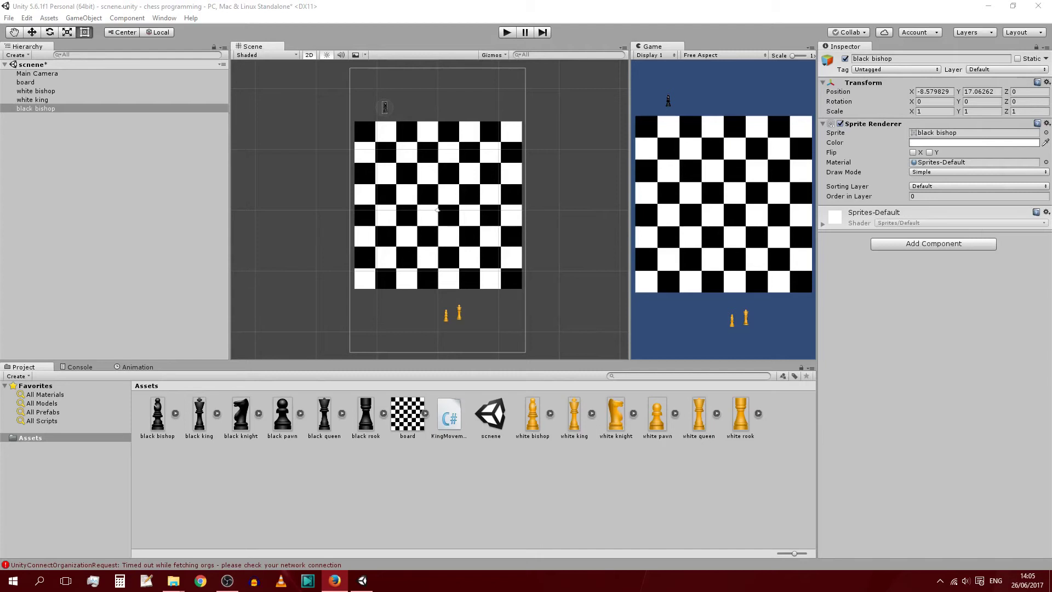
click(587, 195)
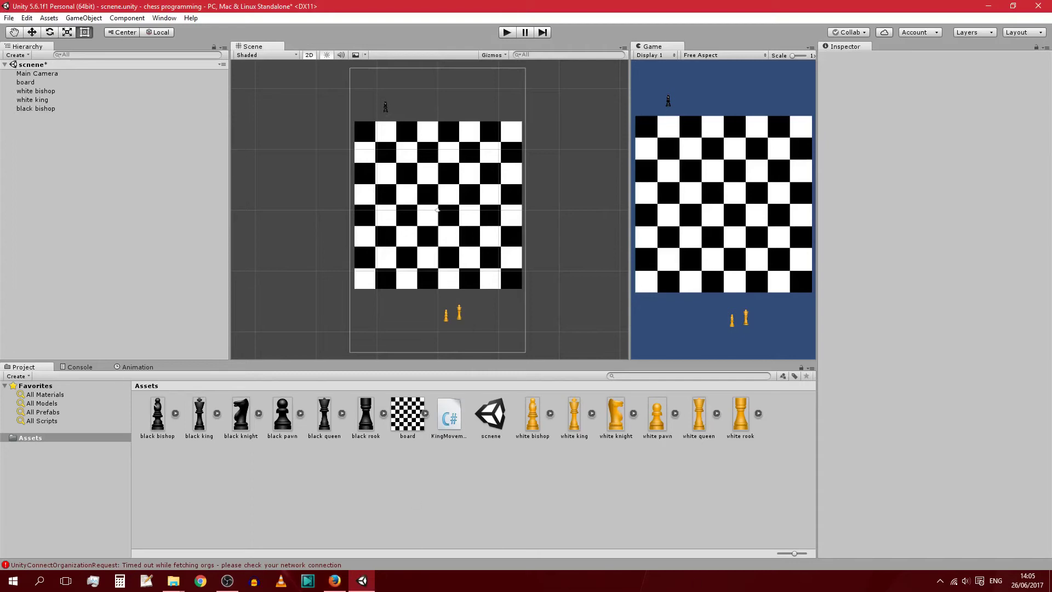
key(alt+Tab)
drag(1051, 280, 444, 1)
drag(597, 15, 411, 38)
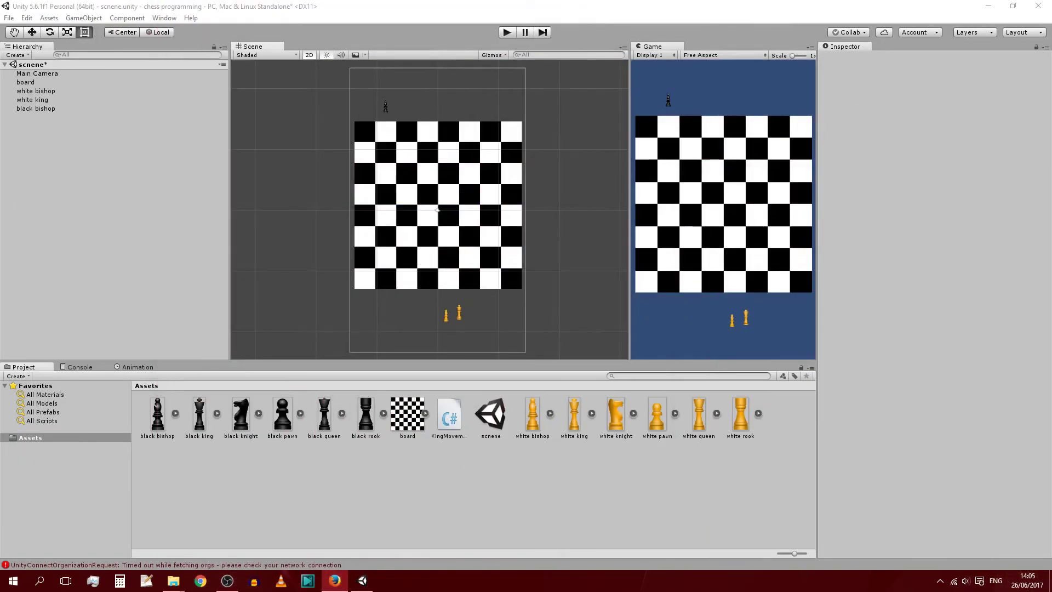
click(907, 427)
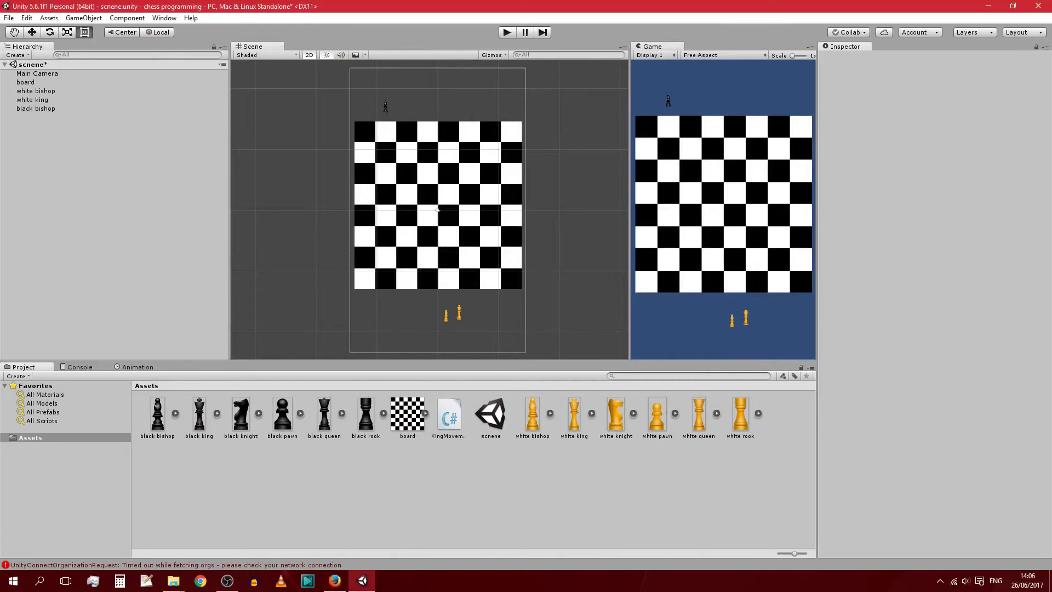
key(alt+Tab)
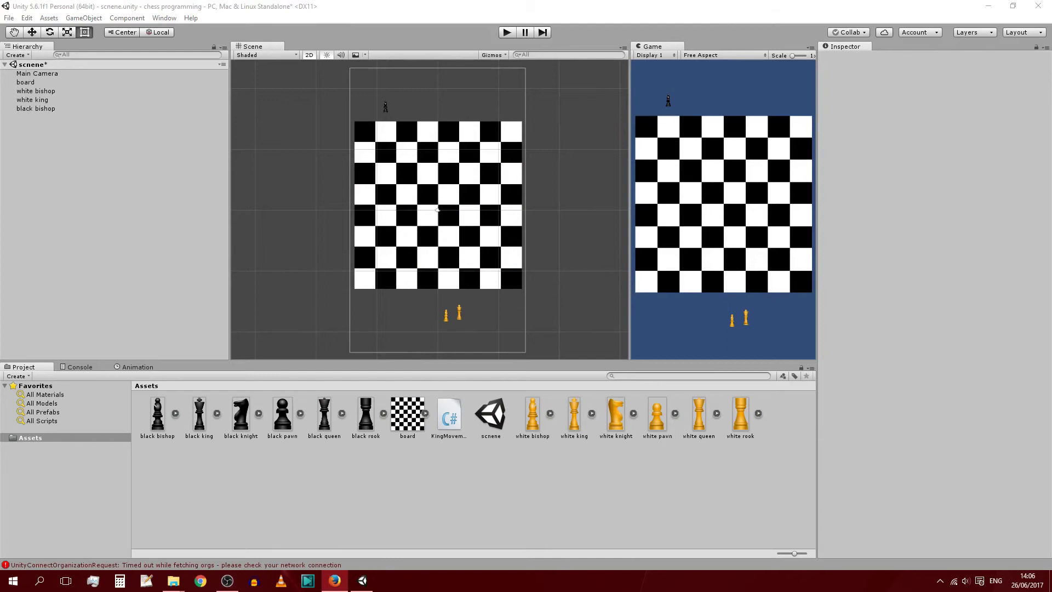
click(459, 253)
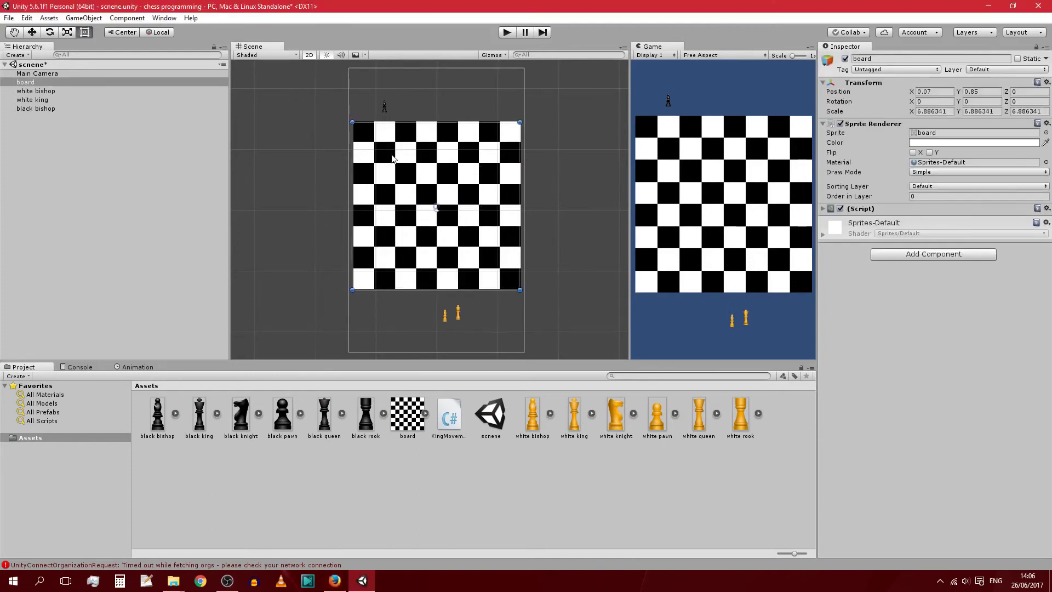
- Drag the board around the Scene view so it stays fully in view
right_click(25, 84)
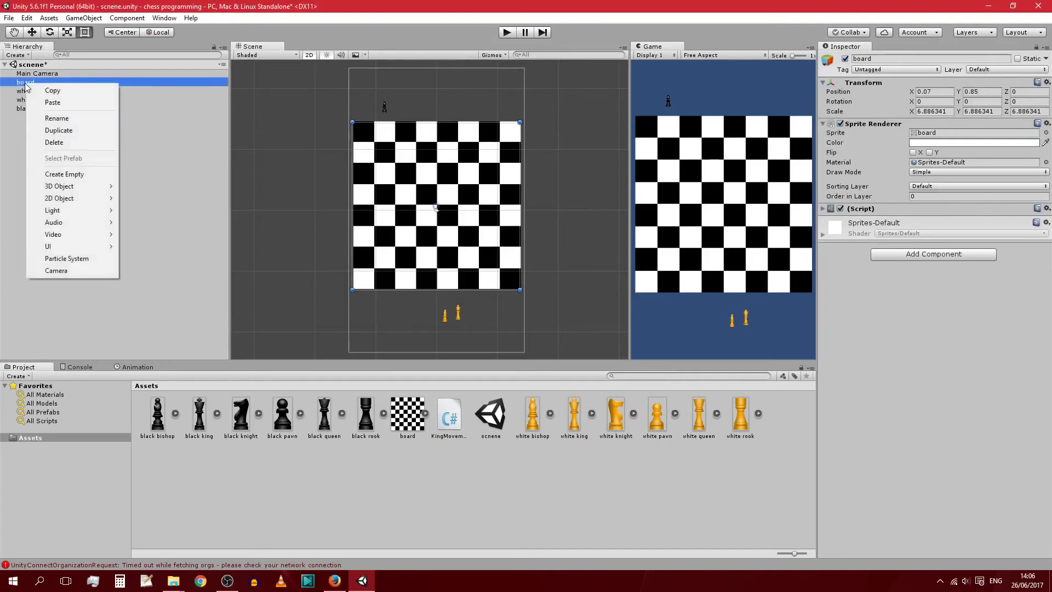
click(449, 139)
mouse_move(449, 139)
mouse_down()
mouse_move(516, 455)
mouse_move(452, 130)
mouse_up()
drag(440, 199, 529, 204)
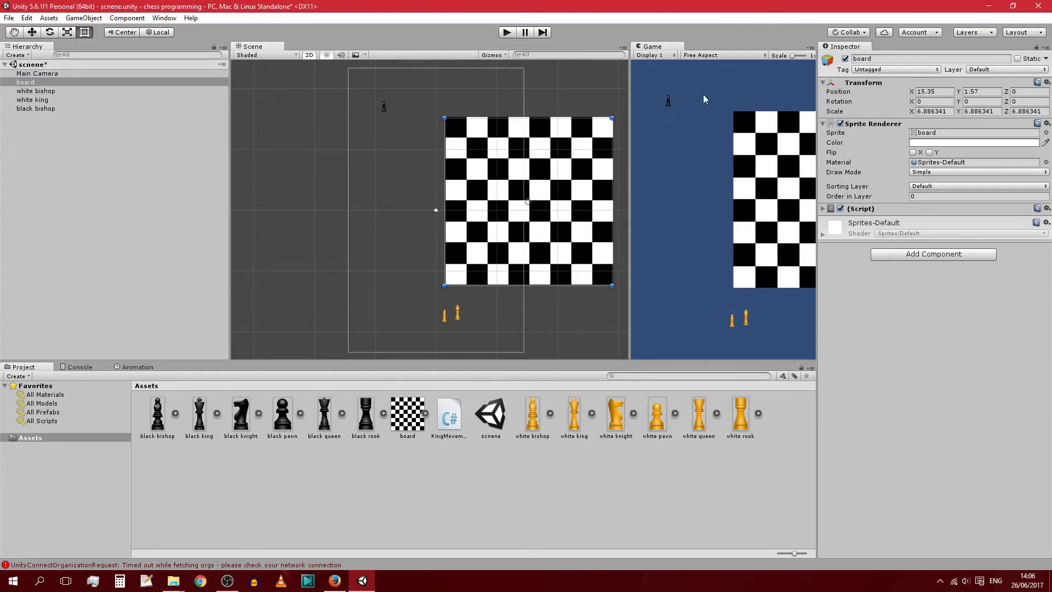
drag(605, 140, 504, 137)
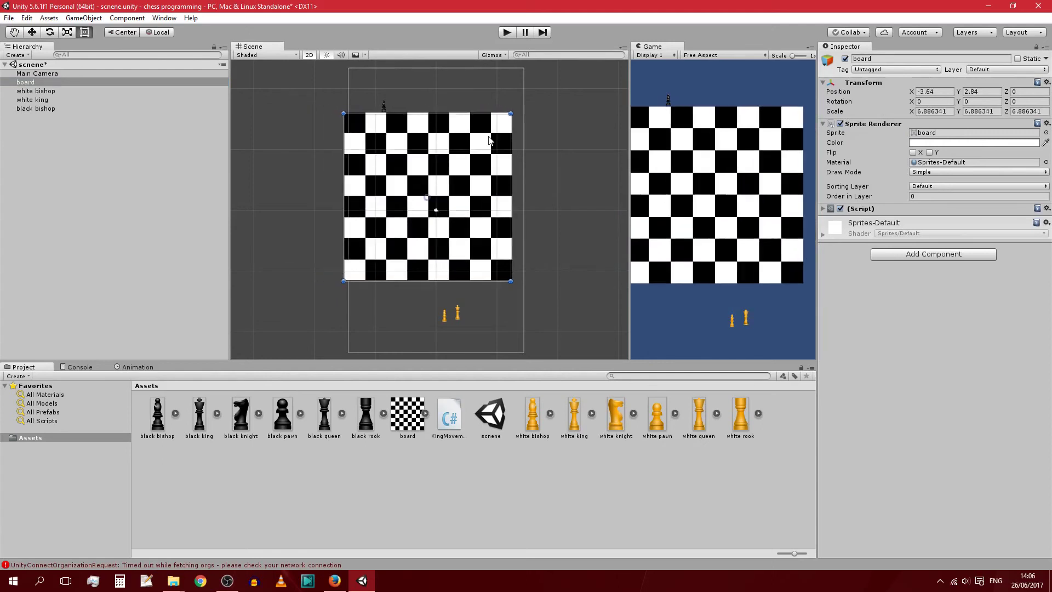
- Set the board's Z rotation to 90 and shift it slightly right
click(938, 101)
click(1035, 103)
click(970, 101)
click(944, 102)
text(90)
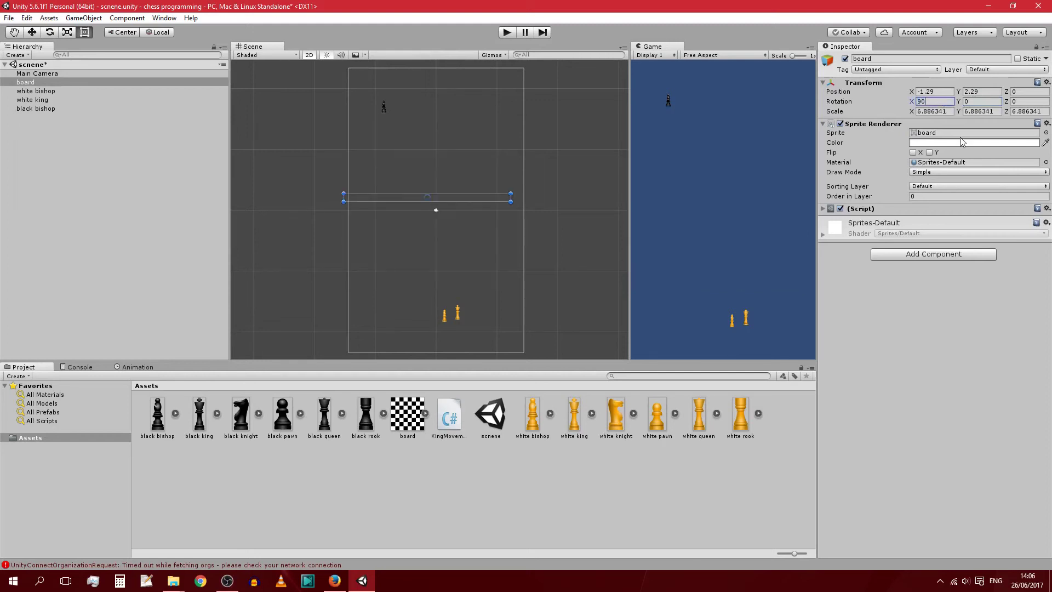
key(Escape)
click(980, 102)
text(90)
key(BackSpace)
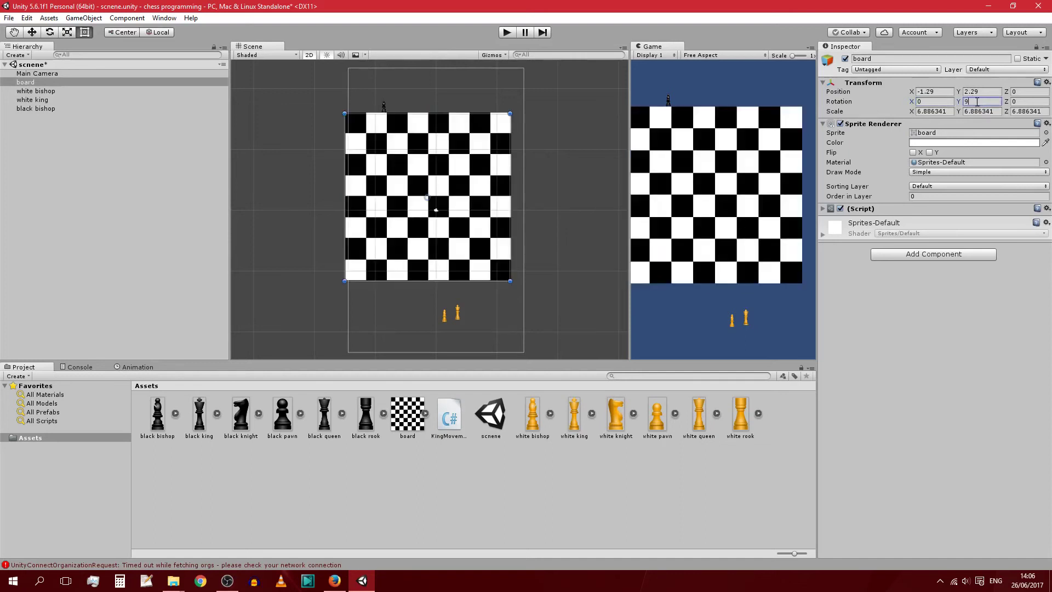
key(BackSpace)
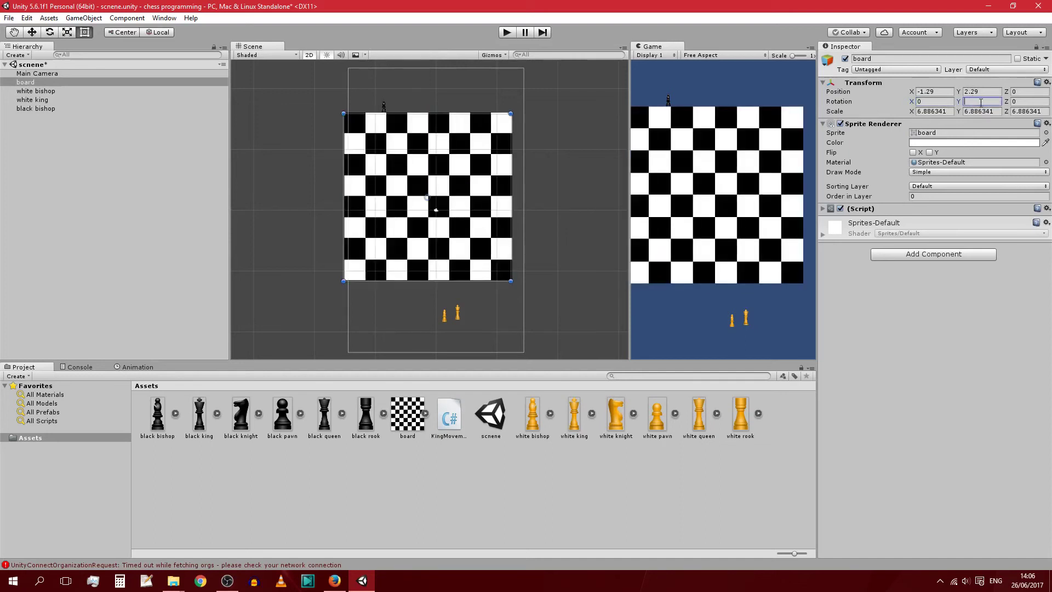
click(1029, 102)
text(90)
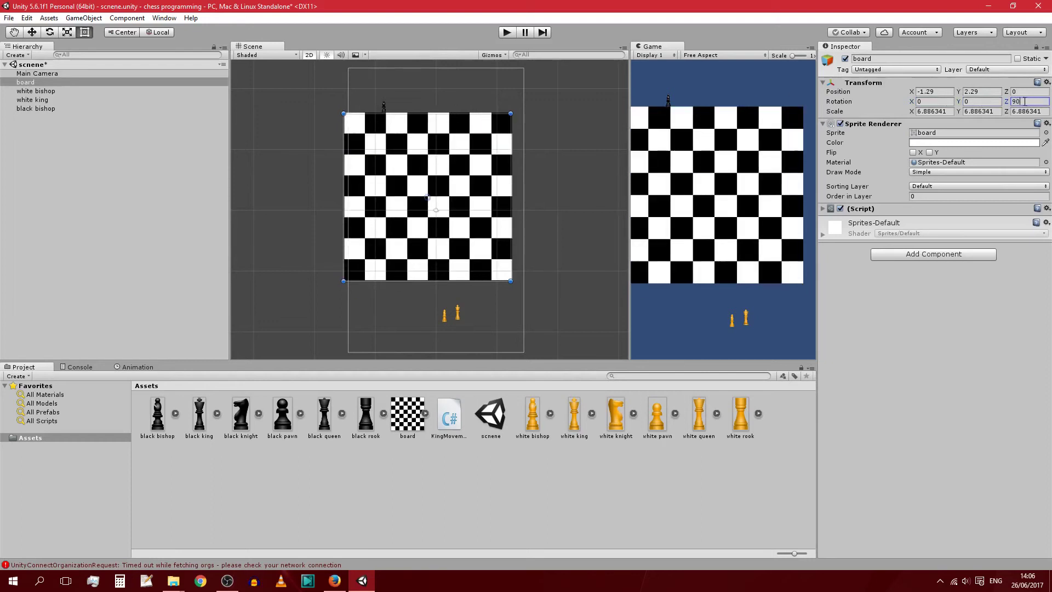
drag(451, 199, 484, 183)
click(481, 206)
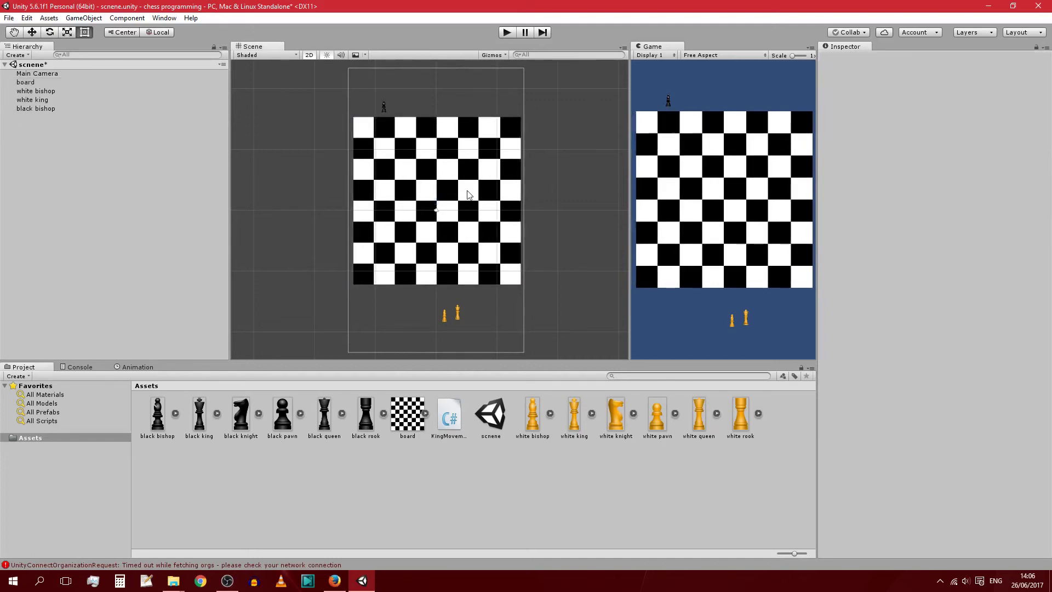
- Add a second white bishop below the board and move it up in the Hierarchy
click(469, 195)
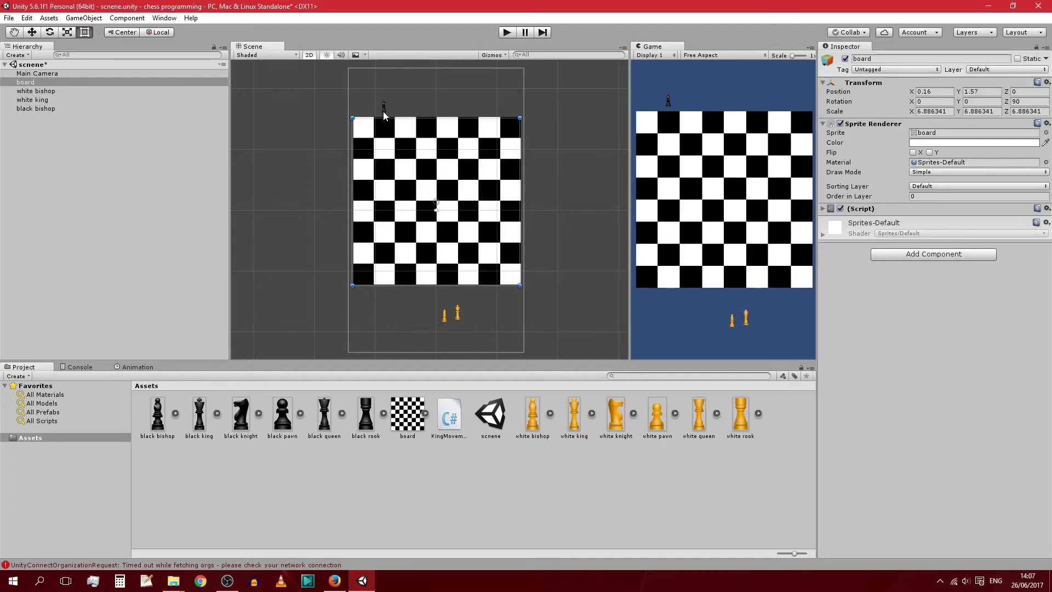
click(451, 322)
click(446, 316)
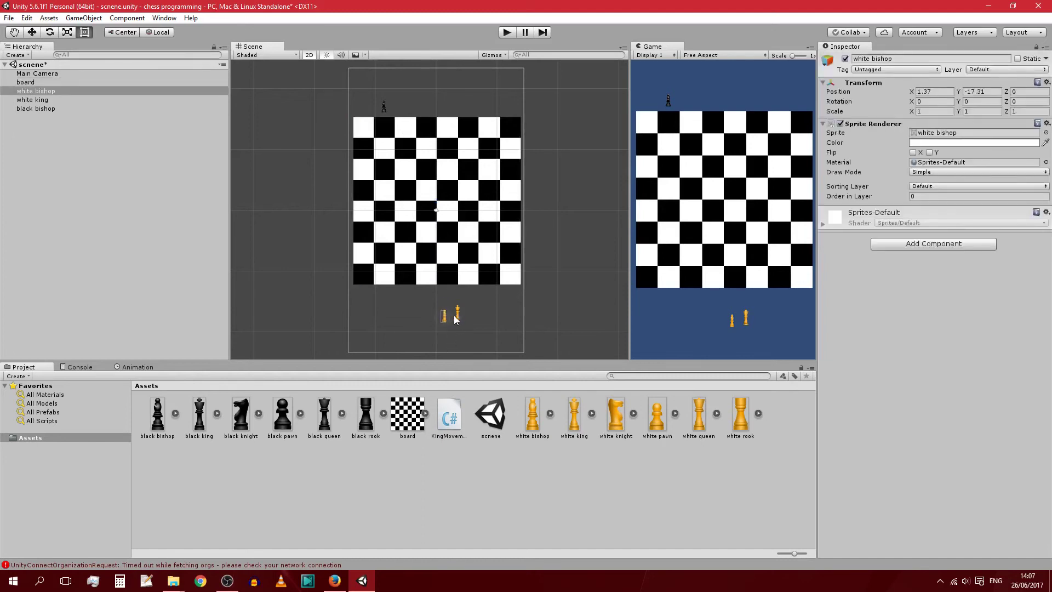
drag(539, 405, 431, 316)
click(64, 117)
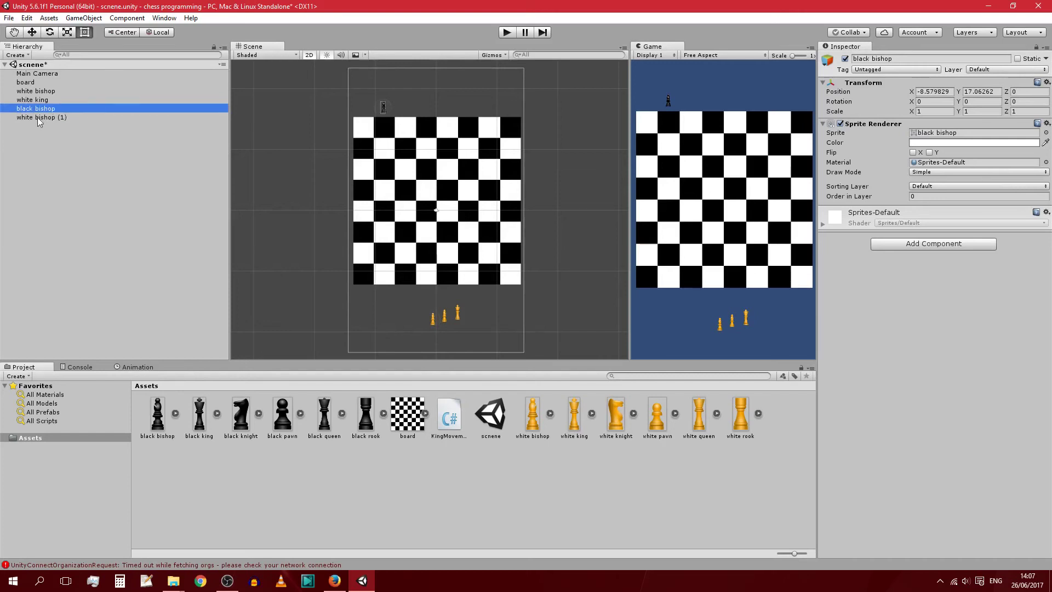
drag(51, 116, 44, 88)
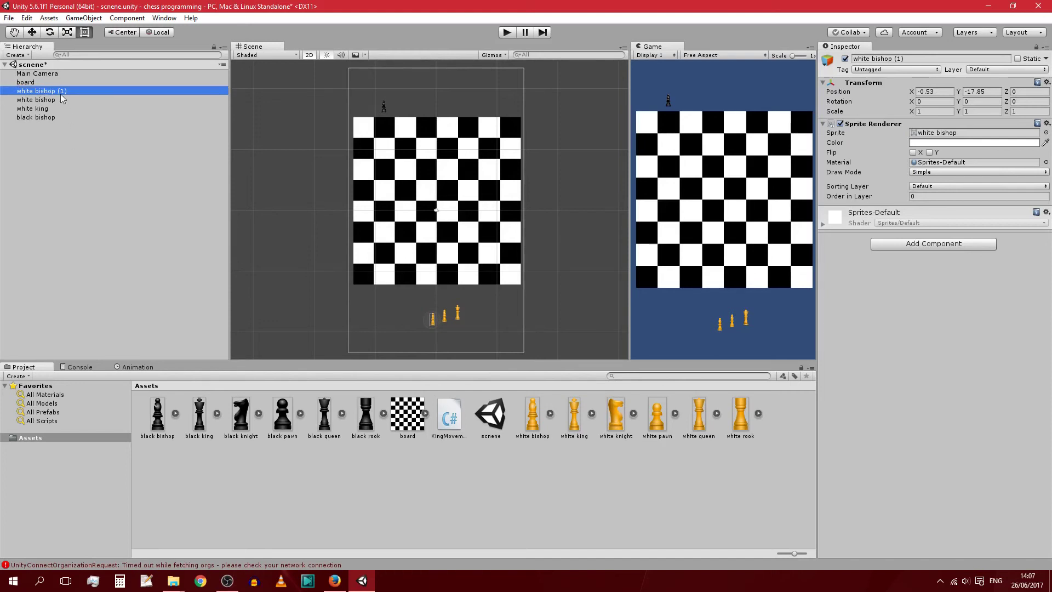
mouse_move(39, 100)
mouse_down()
mouse_move(39, 114)
mouse_move(43, 97)
mouse_up()
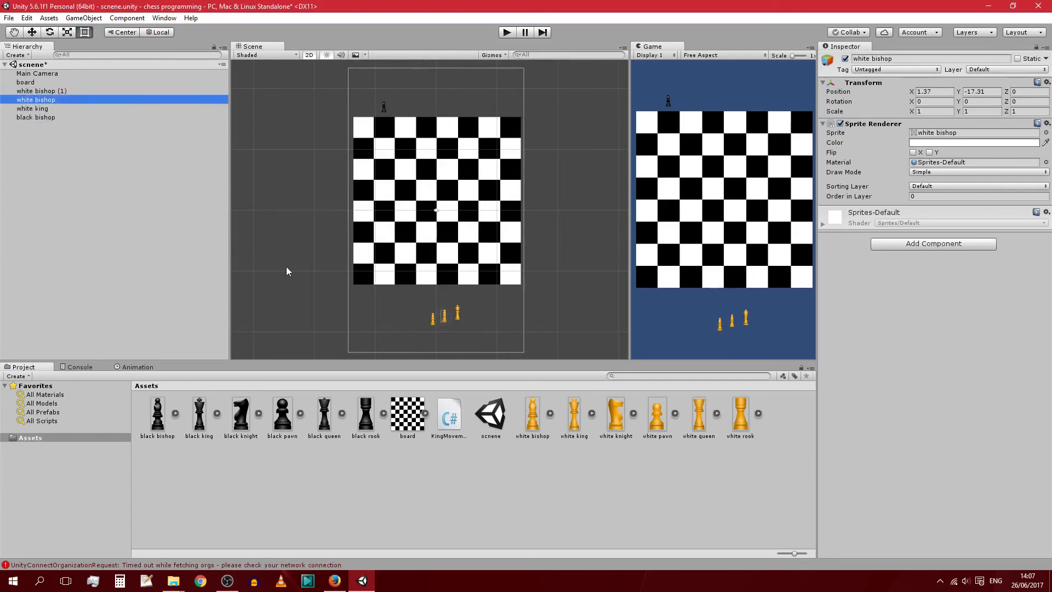
- Line up the white bishops and king beneath the board and drag in another white king
click(434, 321)
drag(432, 319, 486, 319)
click(431, 318)
click(444, 318)
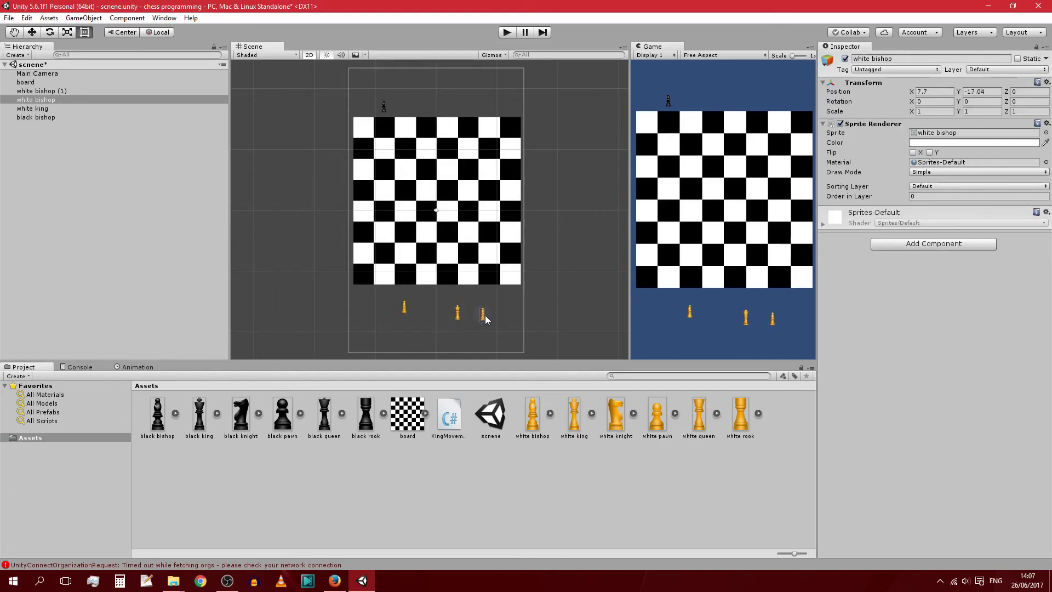
click(459, 317)
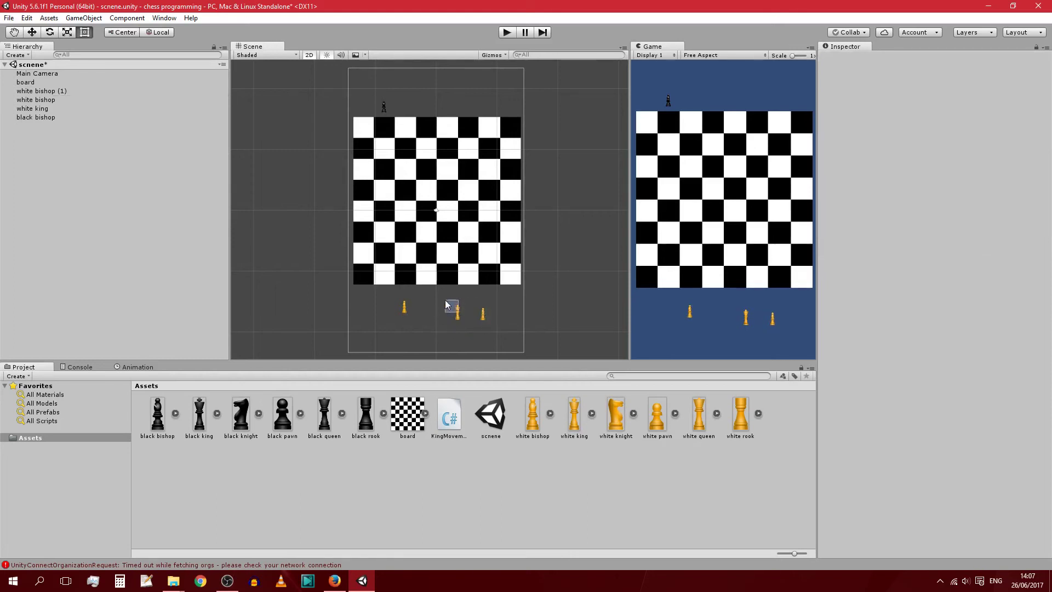
click(457, 313)
drag(457, 314, 449, 278)
click(486, 316)
click(485, 316)
mouse_move(484, 316)
mouse_down()
mouse_move(464, 274)
mouse_move(472, 312)
mouse_up()
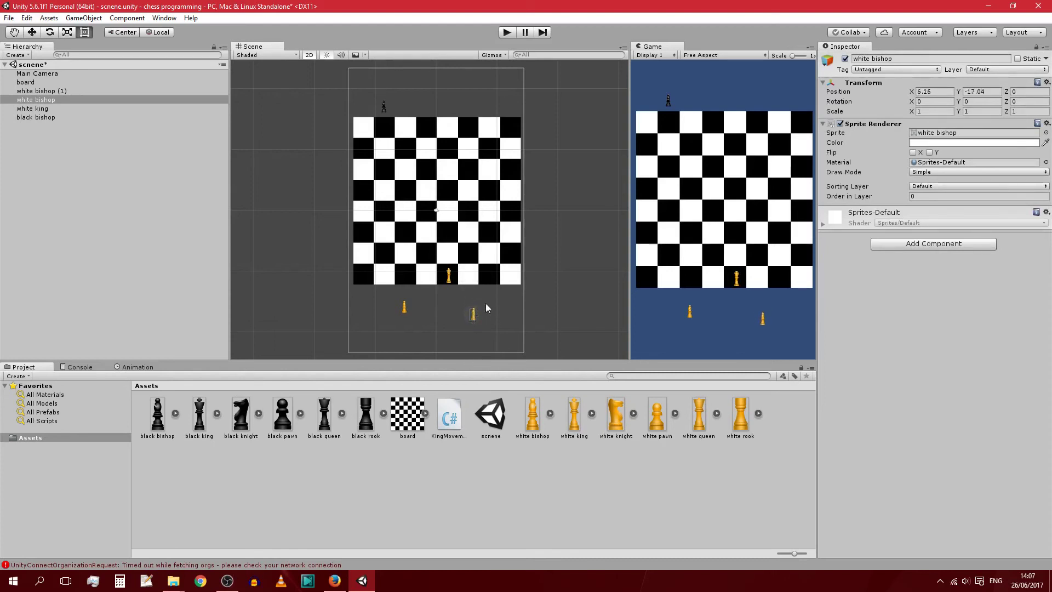
drag(449, 277, 448, 320)
drag(574, 415, 422, 318)
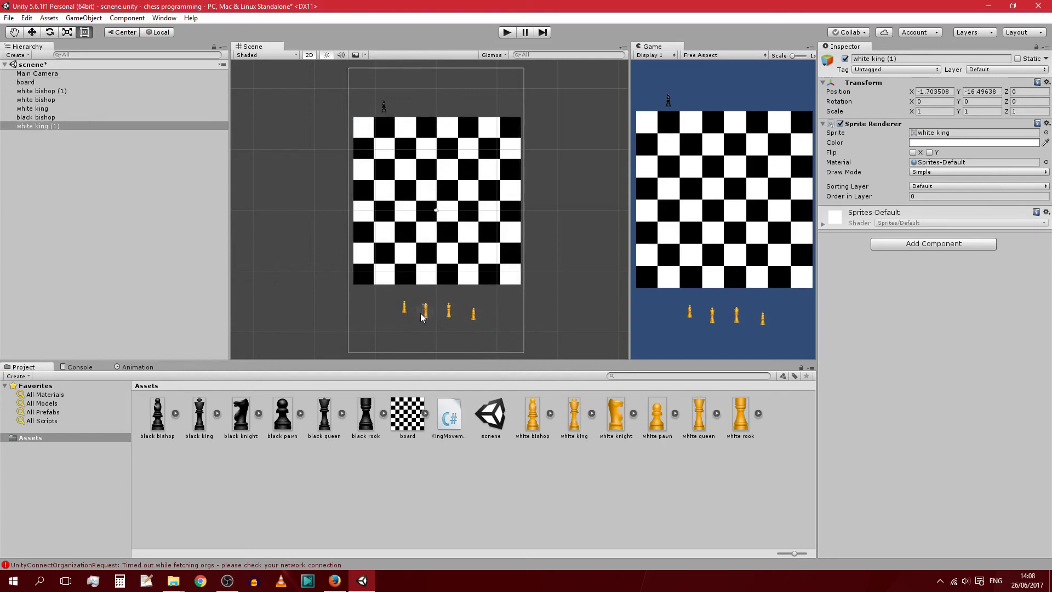
- Delete the extra white king, add the first white pawn, and align the row
key(Delete)
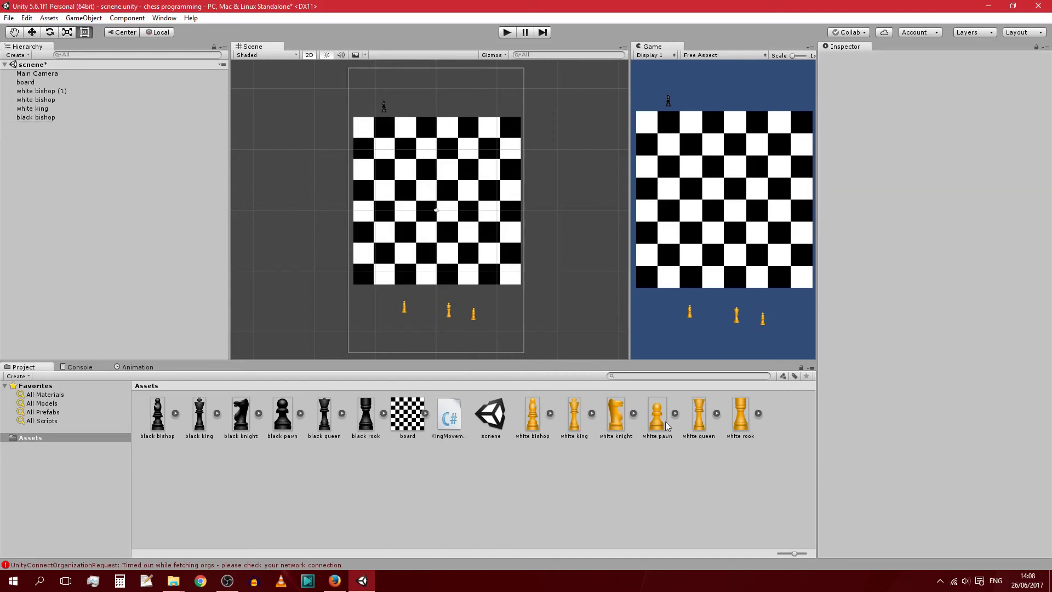
drag(663, 425, 467, 327)
click(412, 302)
click(448, 329)
click(477, 318)
click(357, 287)
drag(356, 287, 360, 298)
- Add six more white pawns in a row beneath the board
click(453, 496)
drag(656, 414, 382, 288)
drag(657, 414, 405, 294)
drag(657, 412, 429, 290)
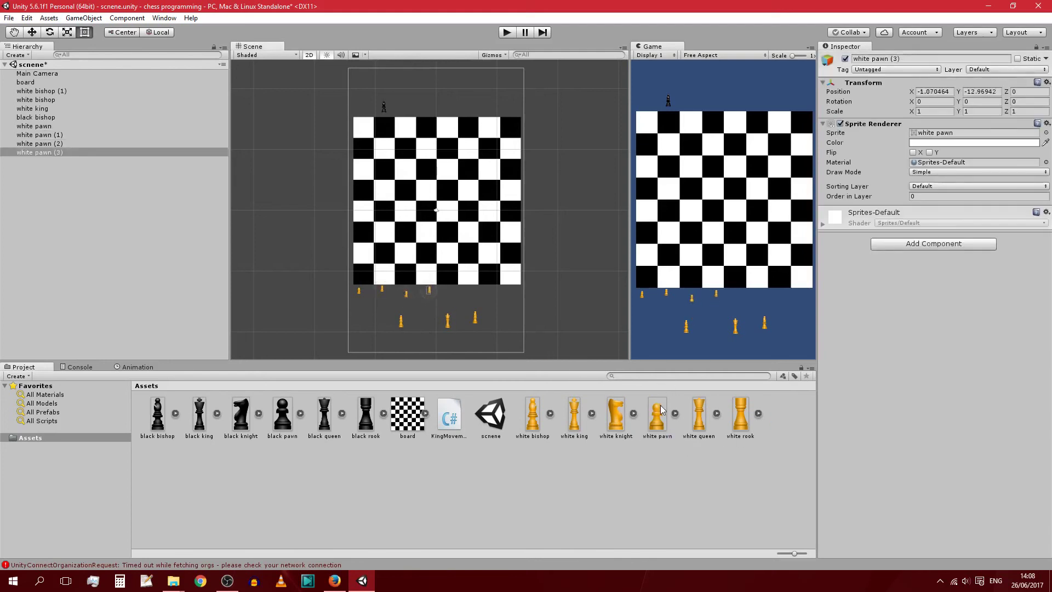
drag(661, 410, 446, 293)
drag(657, 412, 510, 293)
drag(658, 412, 513, 322)
- Add a white rook, the white queen and two white knights to the back row
drag(744, 427, 359, 317)
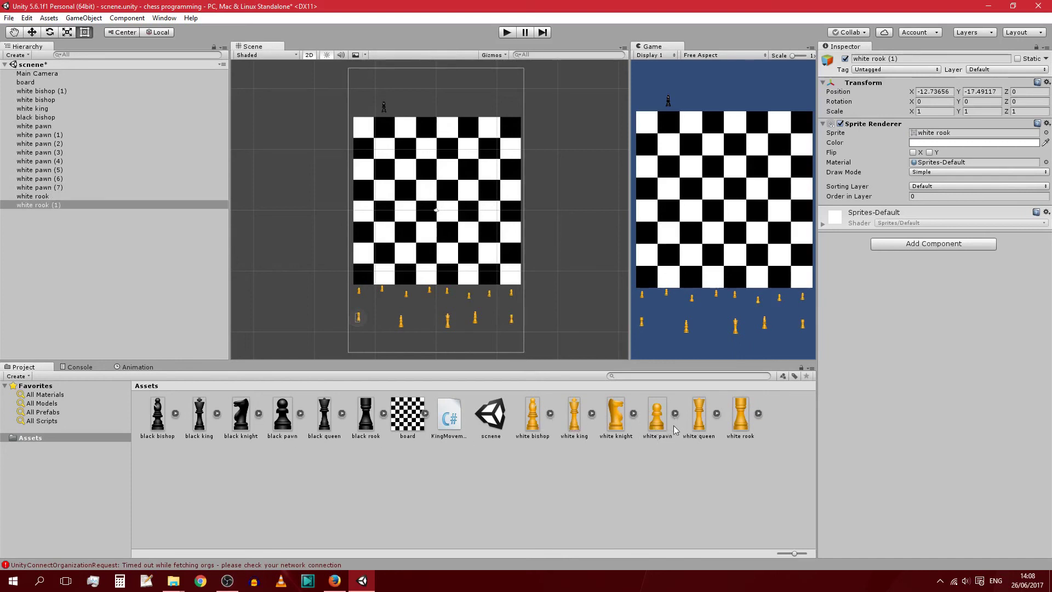
drag(699, 417, 425, 326)
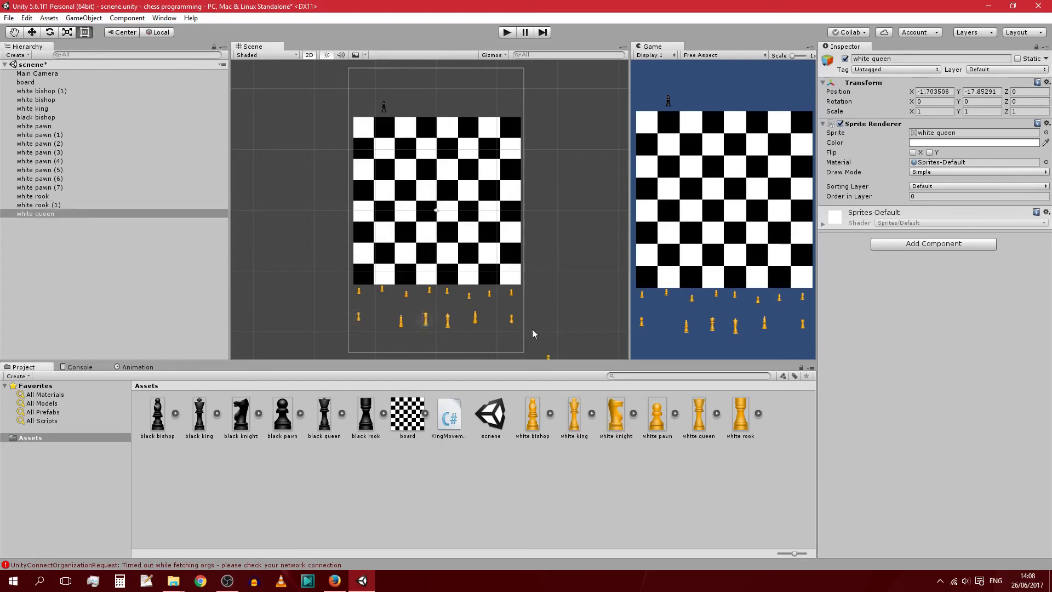
drag(530, 331, 496, 321)
drag(615, 417, 380, 318)
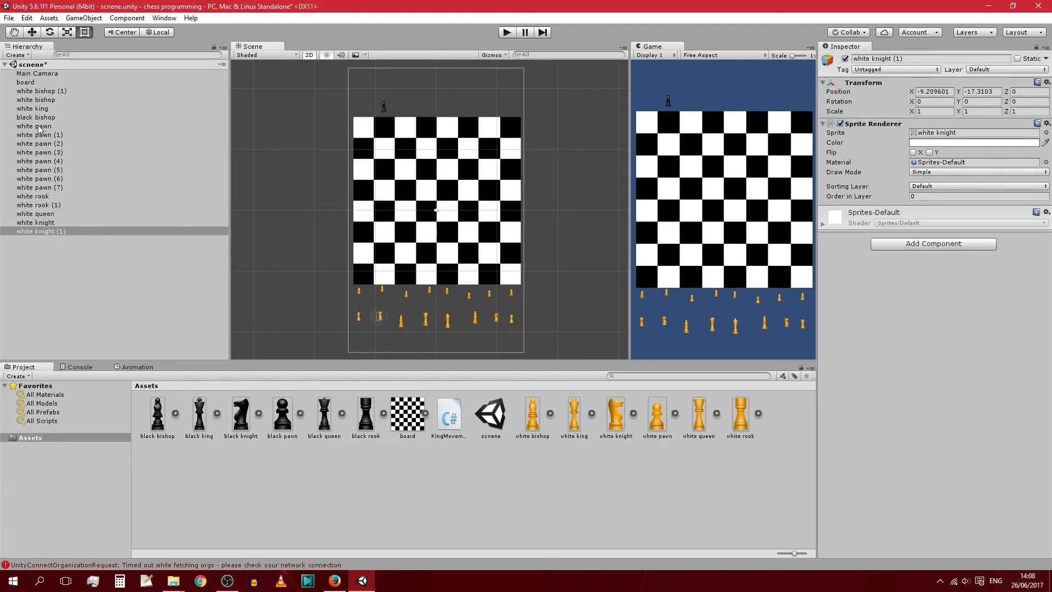
drag(30, 118, 83, 249)
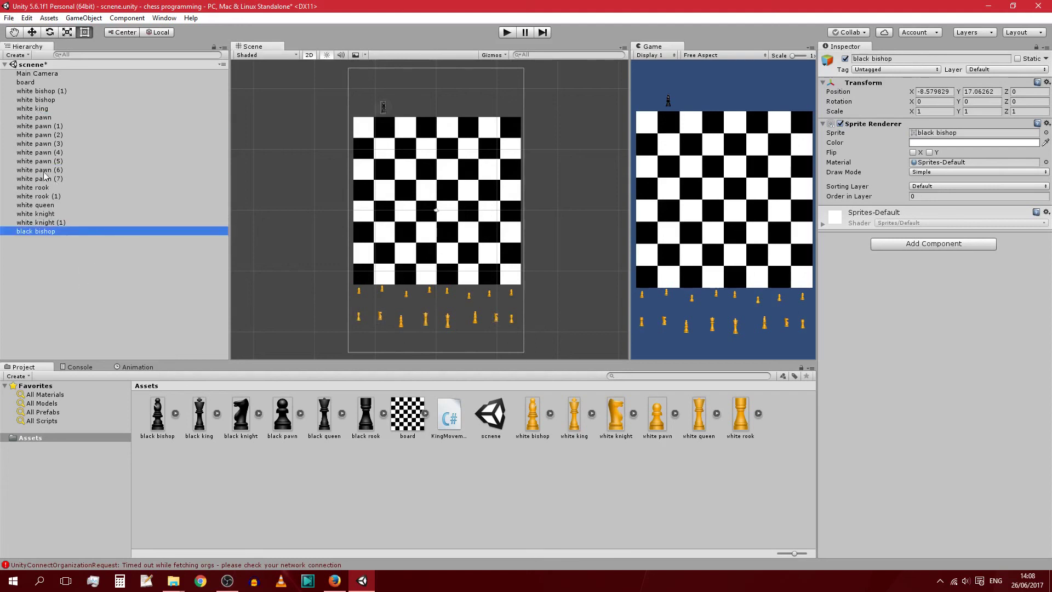
- Place a black rook above the board and move the black bishop up beside it
click(65, 218)
click(60, 230)
click(60, 222)
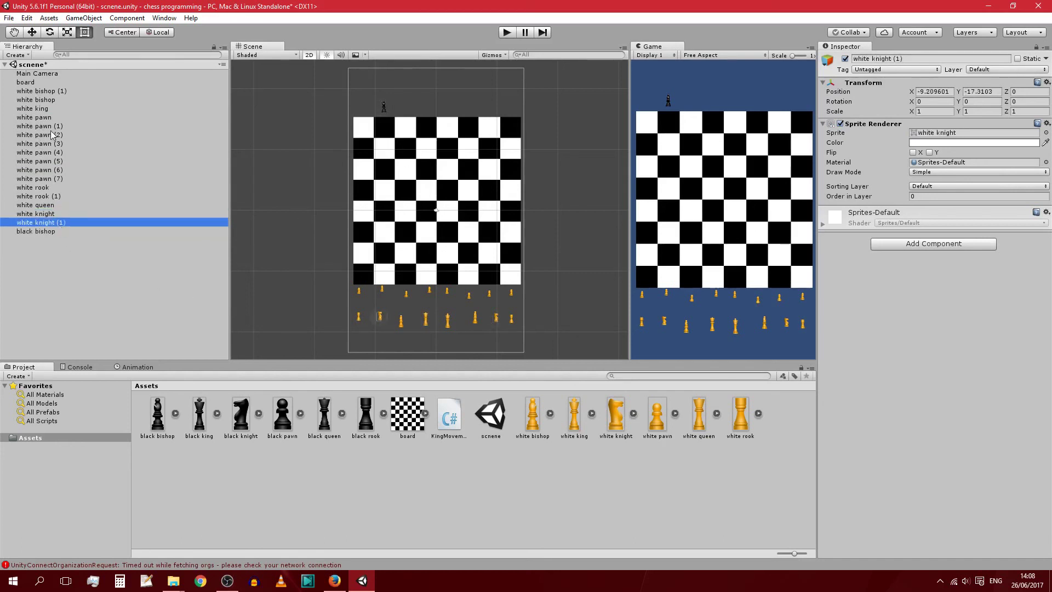
click(50, 233)
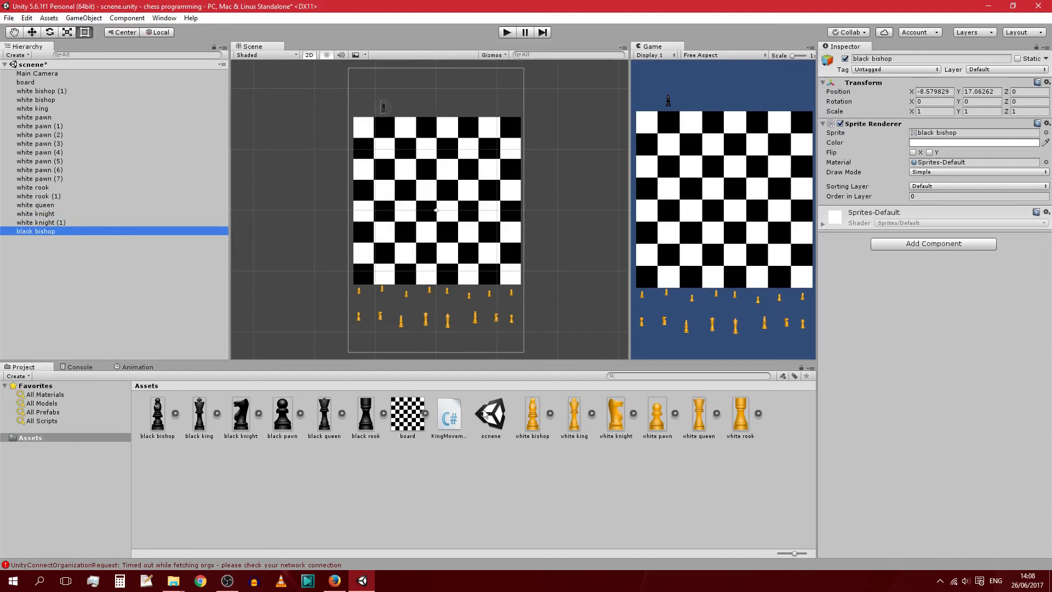
click(475, 496)
drag(366, 415, 513, 82)
drag(381, 111, 407, 82)
- Add the second black rook, two knights, the queen, king and black pawns above the board
drag(361, 421, 359, 80)
drag(164, 422, 468, 83)
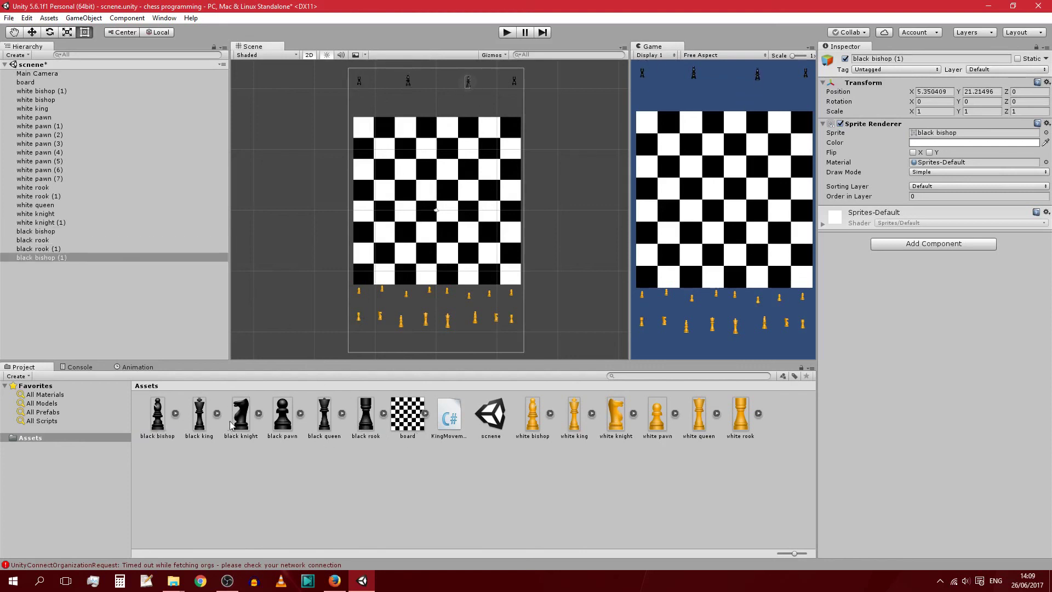
drag(234, 424, 383, 80)
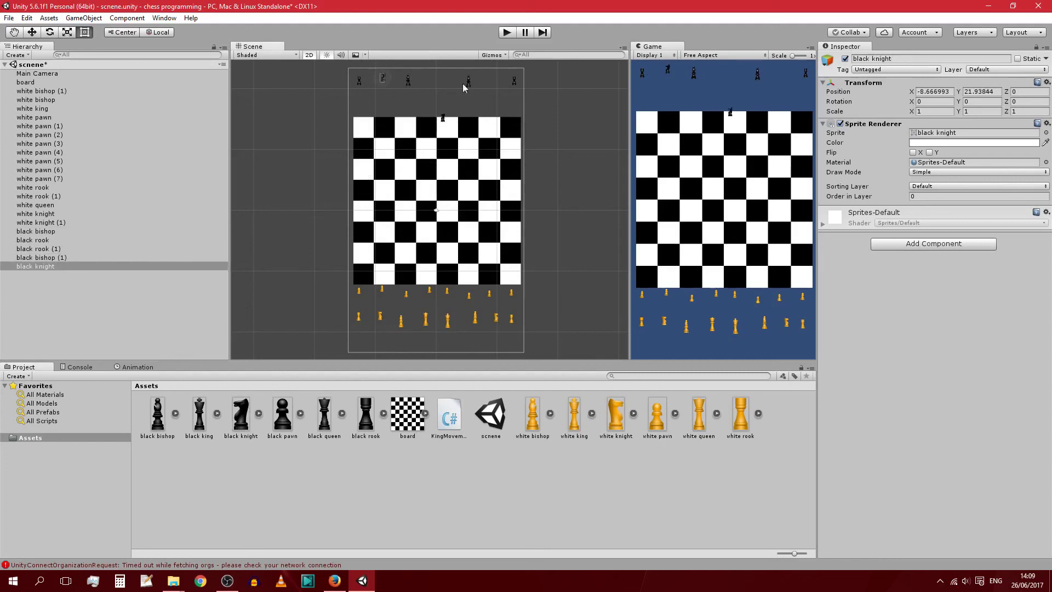
drag(497, 85, 497, 82)
drag(328, 423, 423, 80)
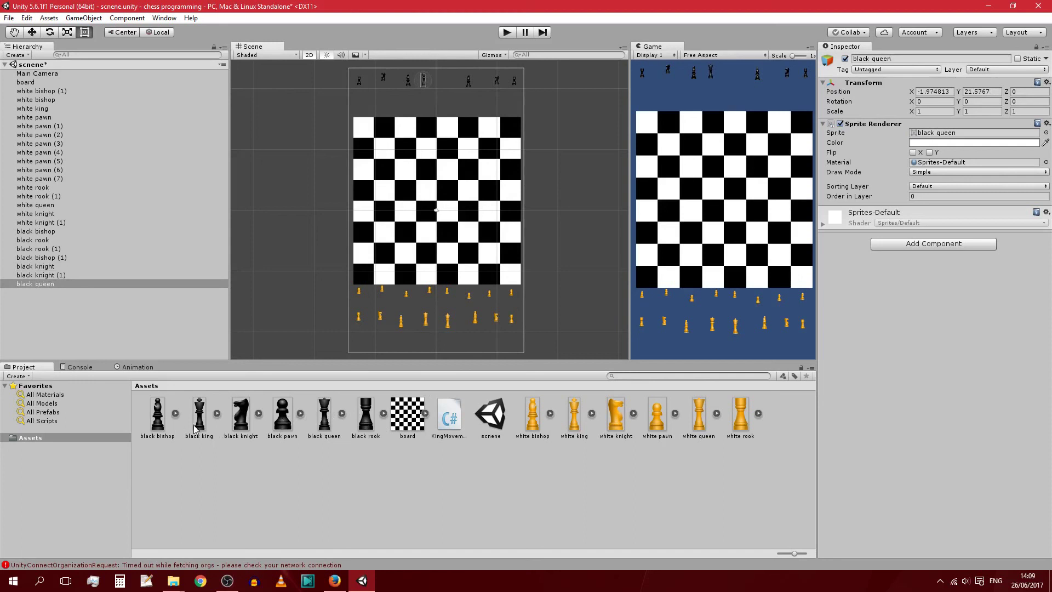
drag(198, 426, 448, 80)
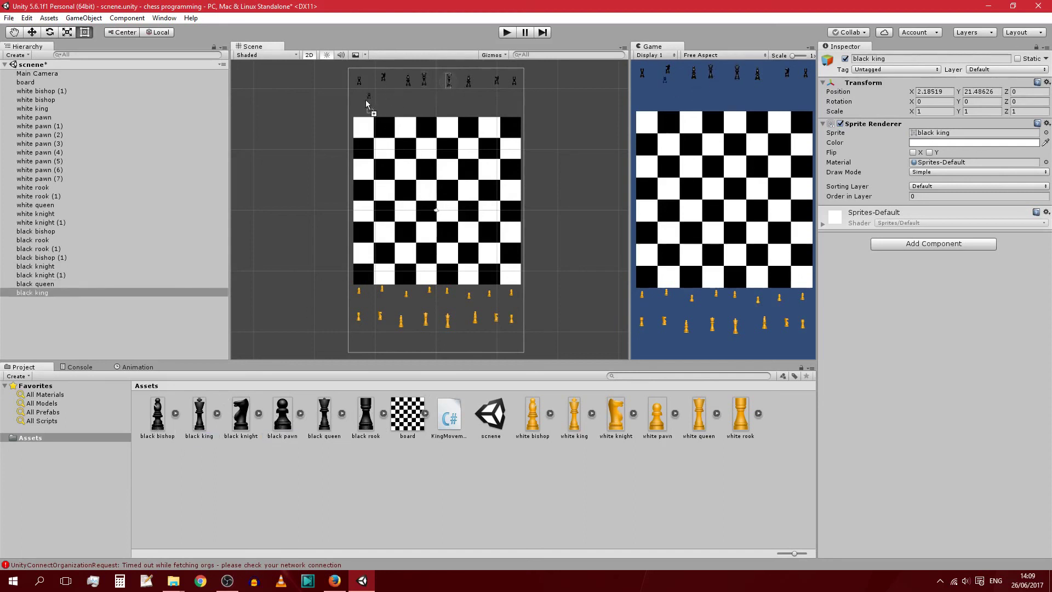
drag(366, 99, 365, 100)
drag(282, 416, 512, 102)
- Create a new script called game_behavious and attach it to the Main Camera
click(32, 74)
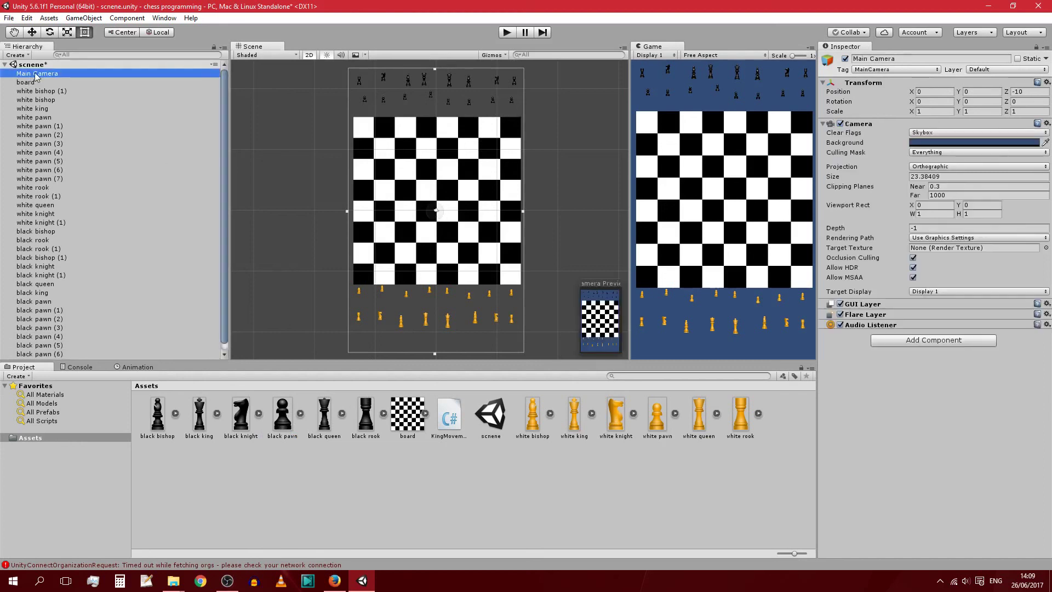
click(933, 339)
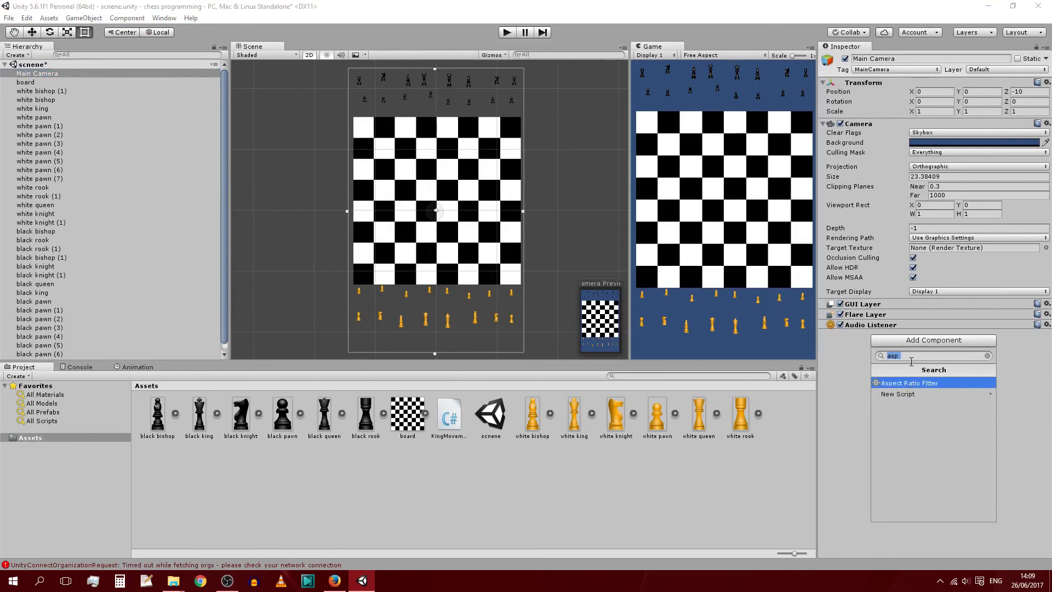
text(game_behavious)
key(Return)
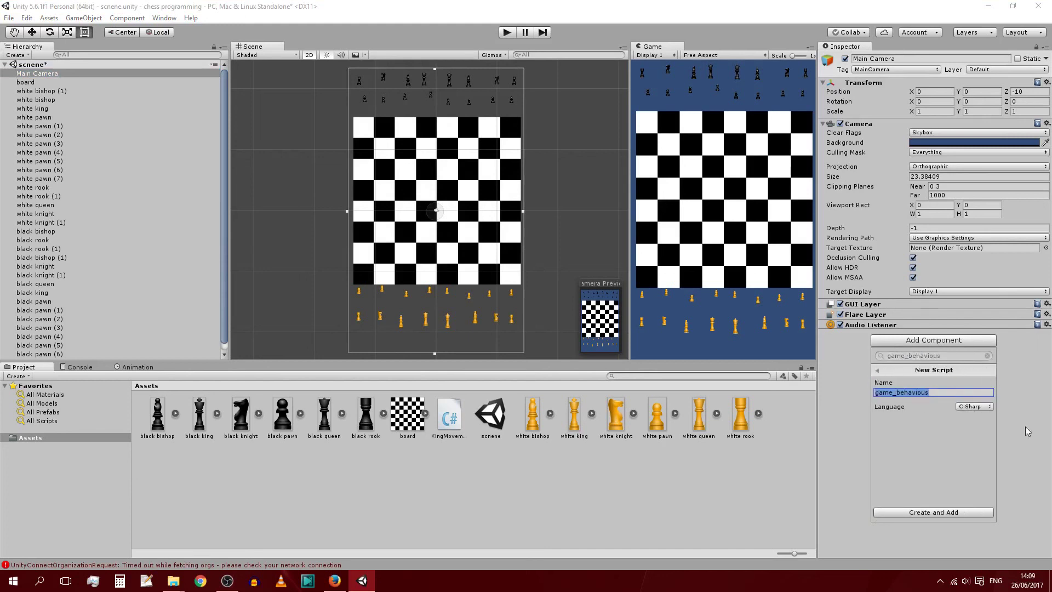
click(927, 511)
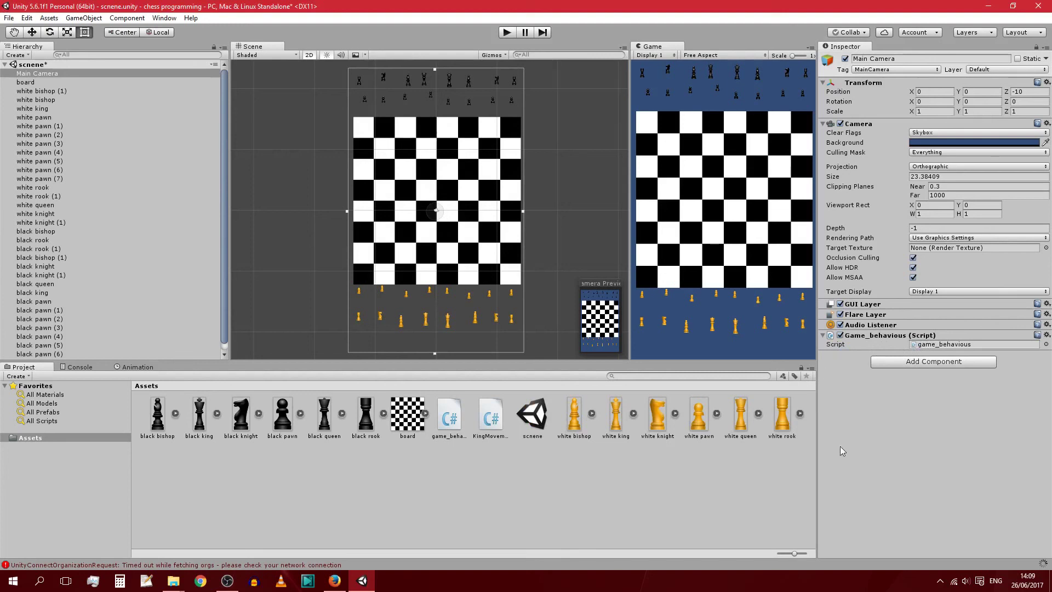
click(519, 469)
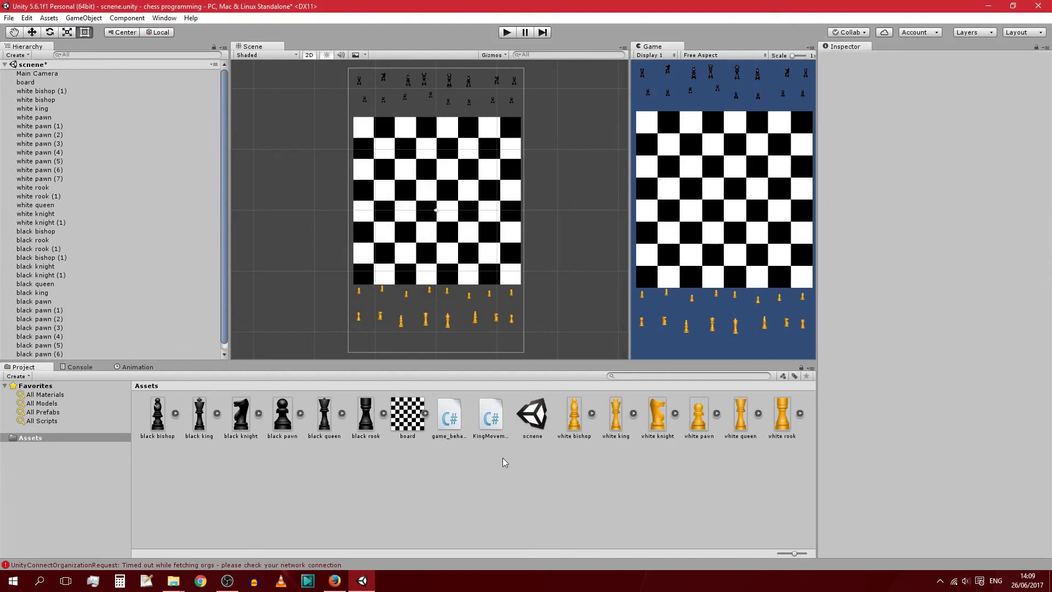